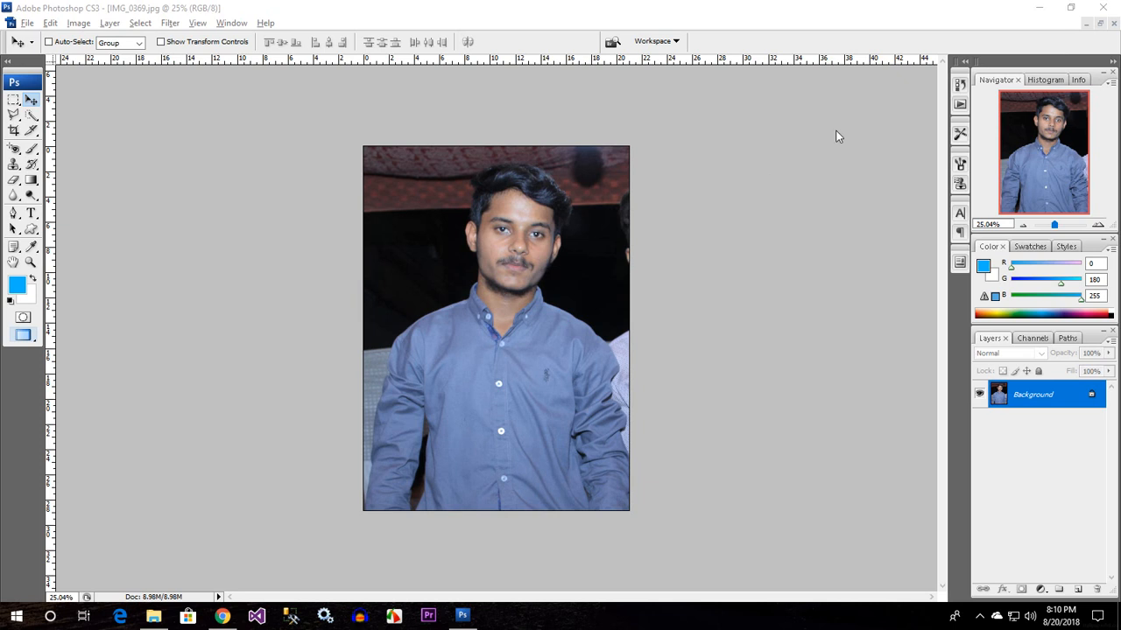
click(1102, 23)
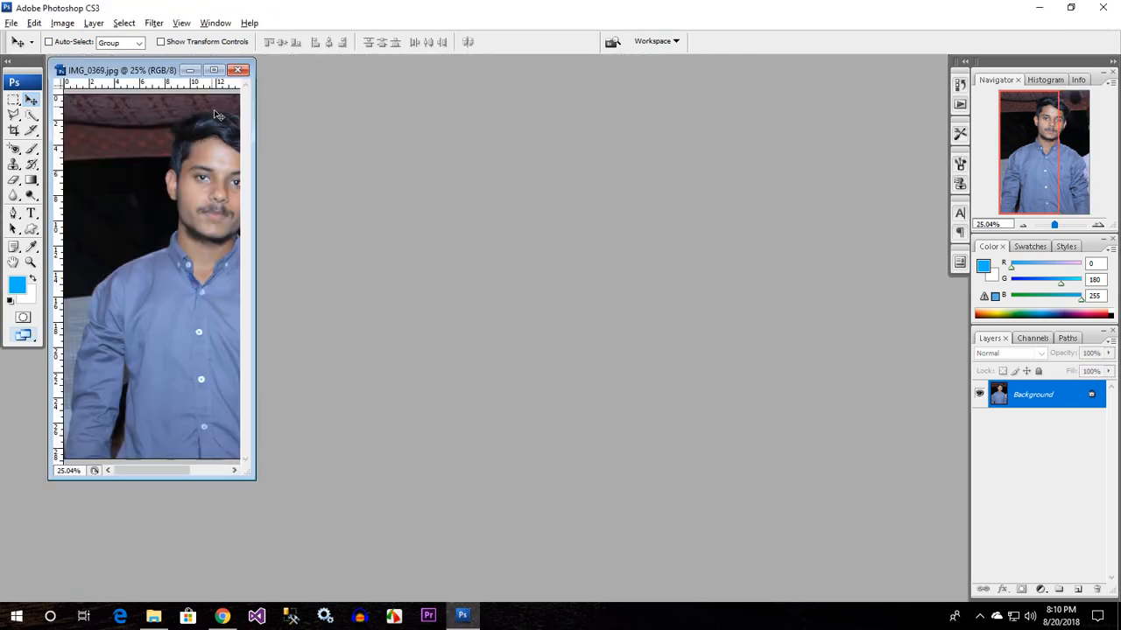
click(214, 71)
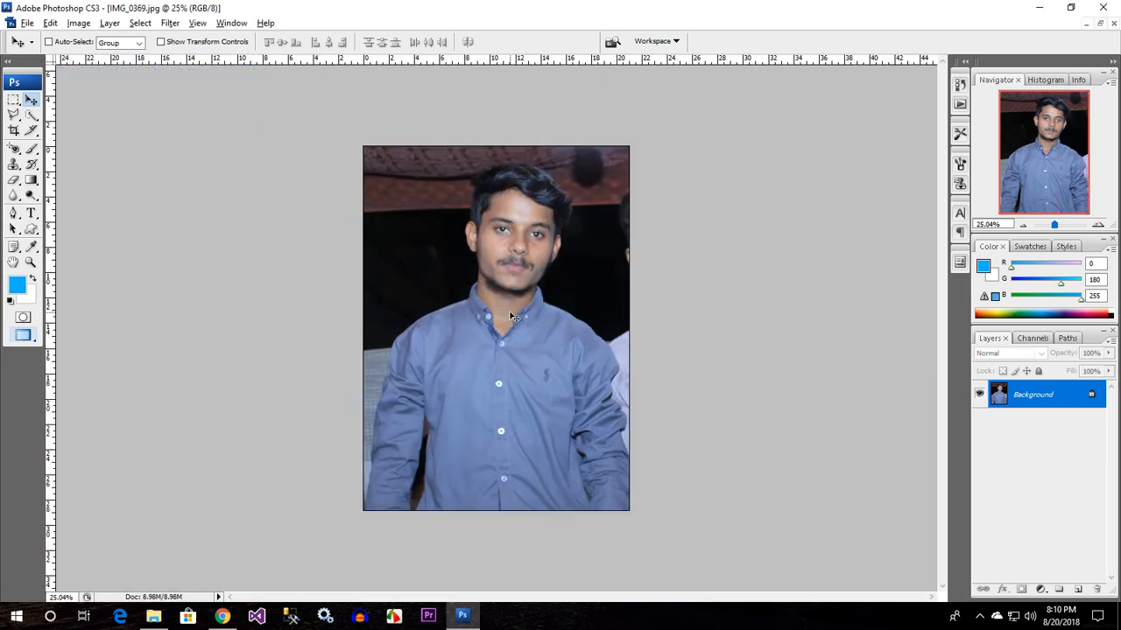
scroll(502, 318, up, 4)
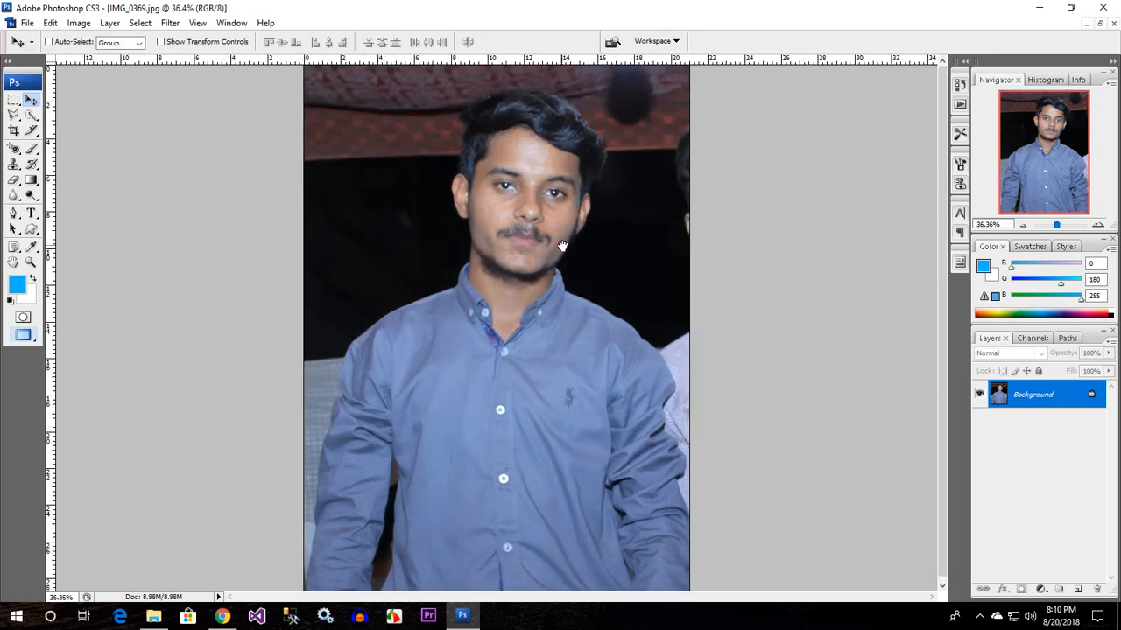
scroll(497, 289, up, 3)
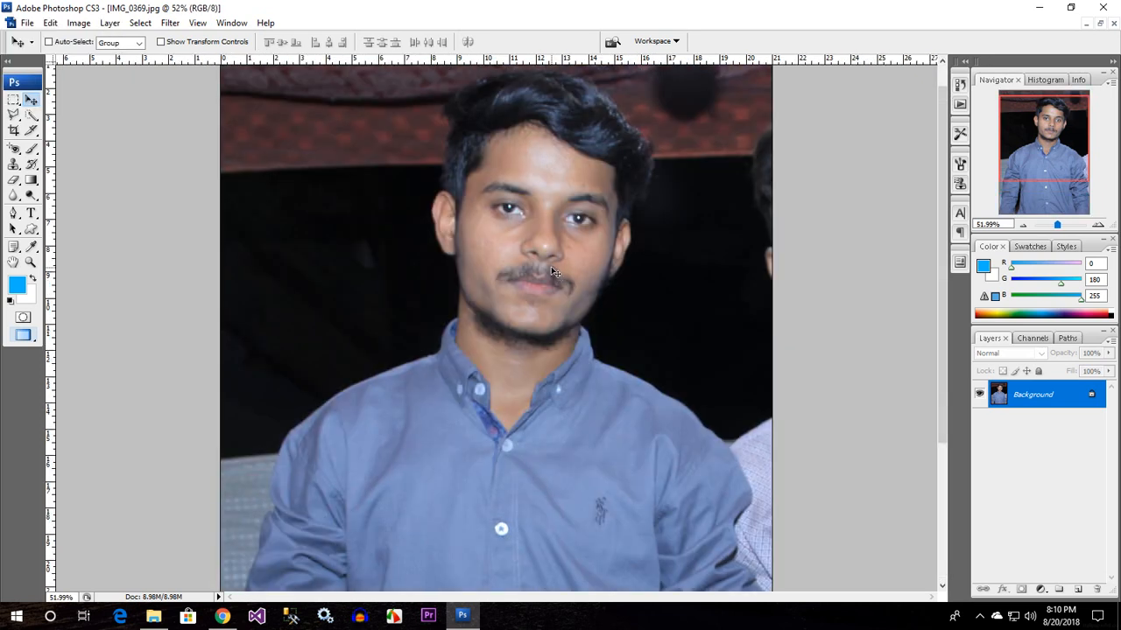
scroll(553, 272, down, 2)
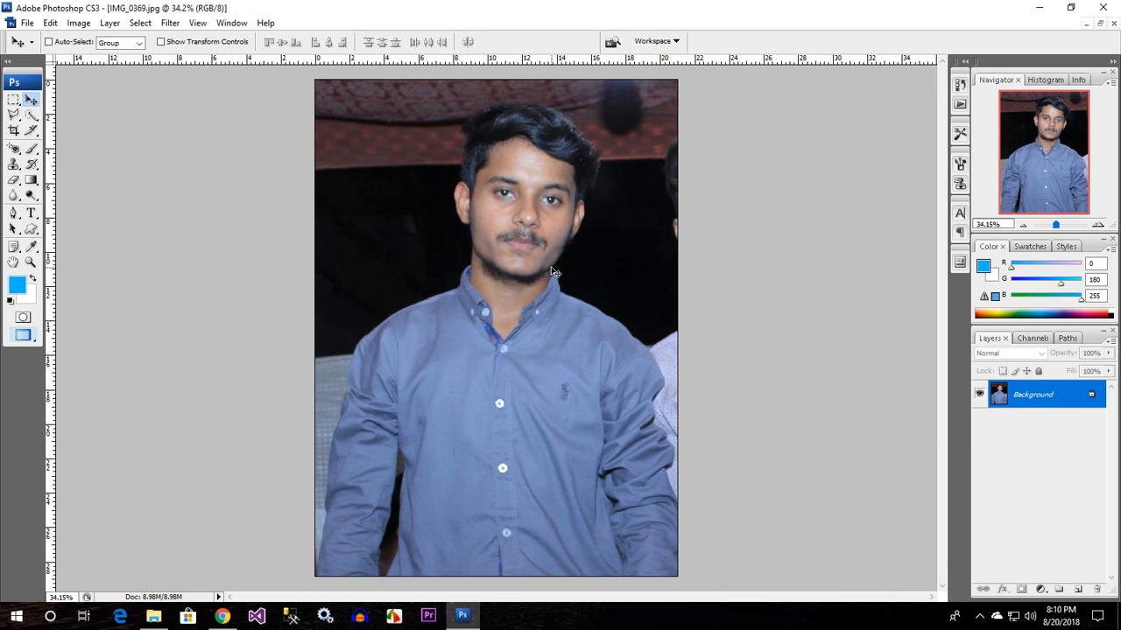
key(ctrl+b)
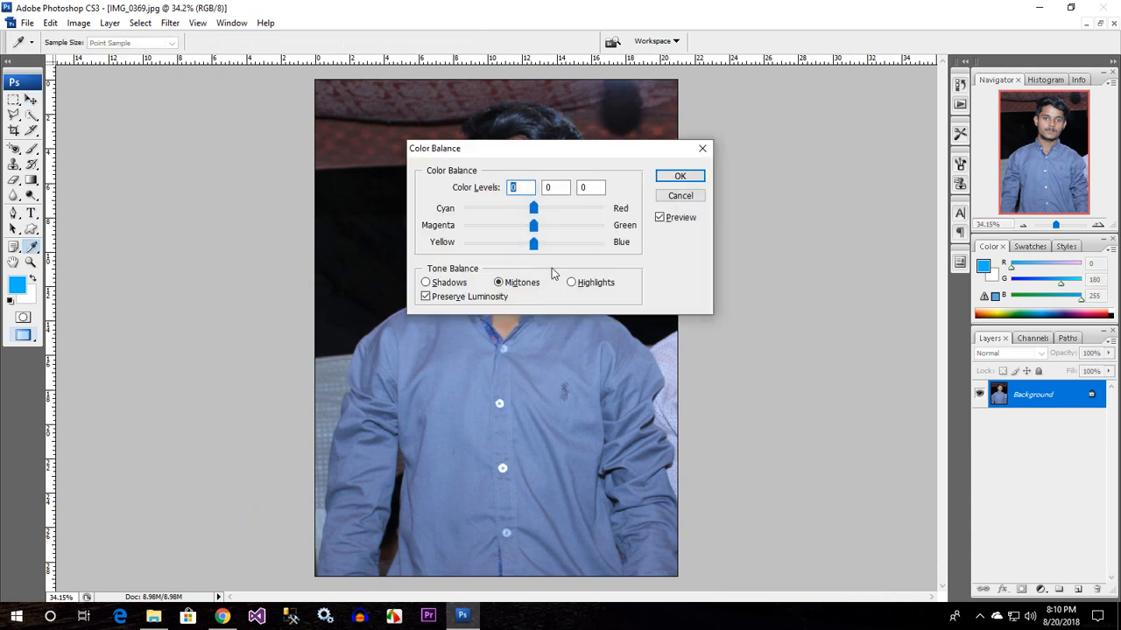
drag(594, 168, 684, 247)
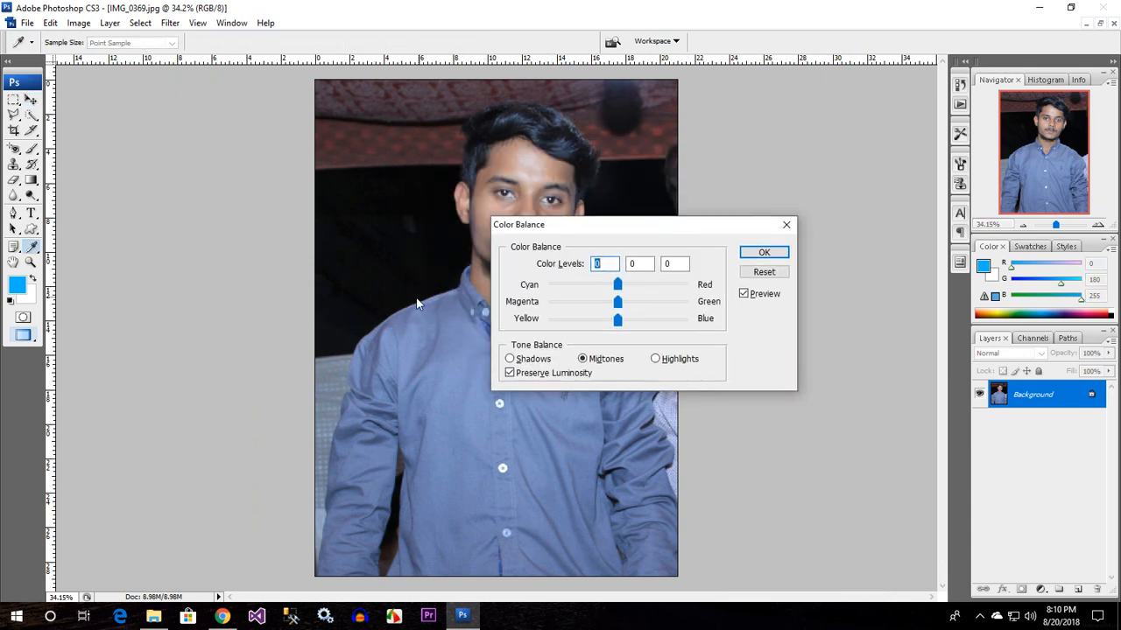
click(764, 272)
key(v)
Step: Brighten the photo's midtones slightly by raising the middle of the RGB curve with a Curves adjustment
key(ctrl+m)
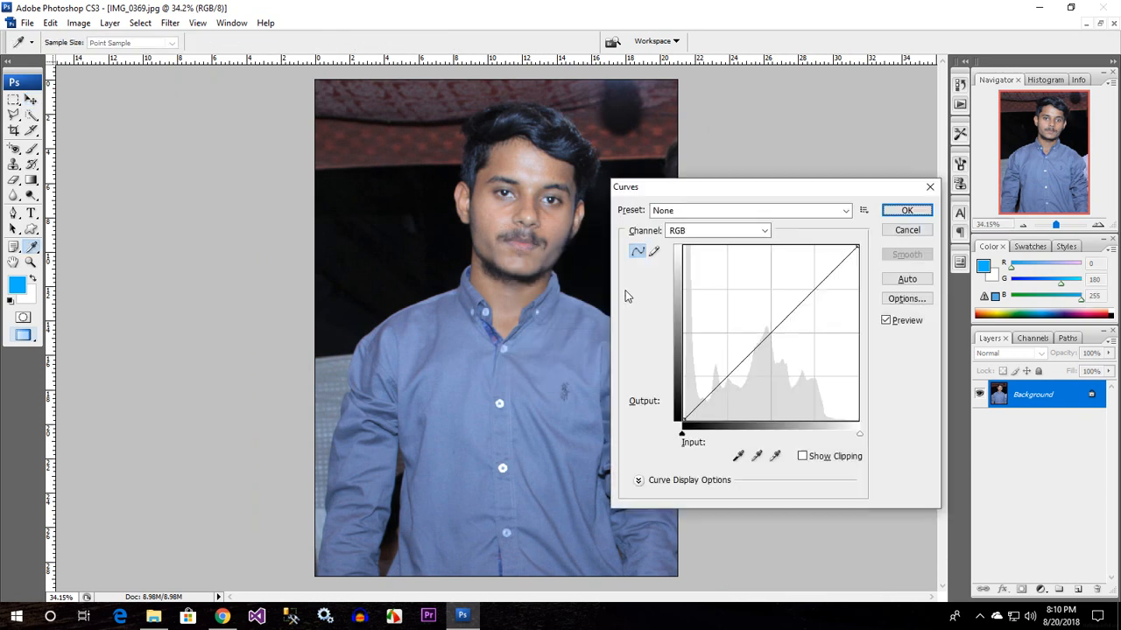
drag(774, 332, 766, 328)
click(904, 210)
key(v)
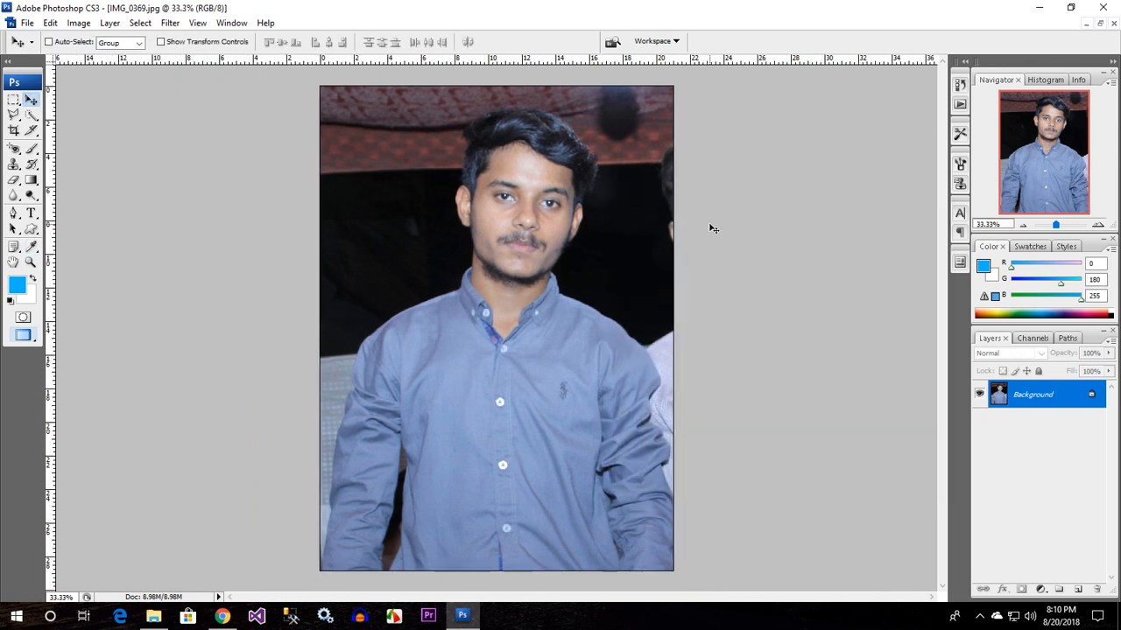
Step: Apply a Color Balance adjustment to the midtones with color levels +13, +3 and +1
key(ctrl+minus)
key(i)
key(ctrl+b)
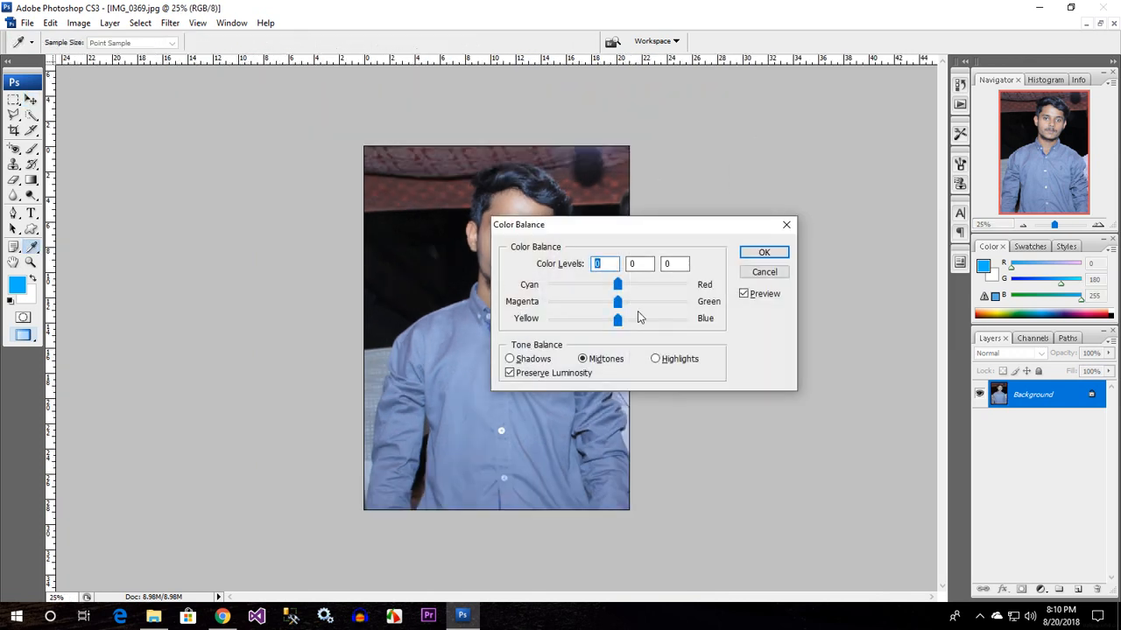
drag(602, 225, 686, 273)
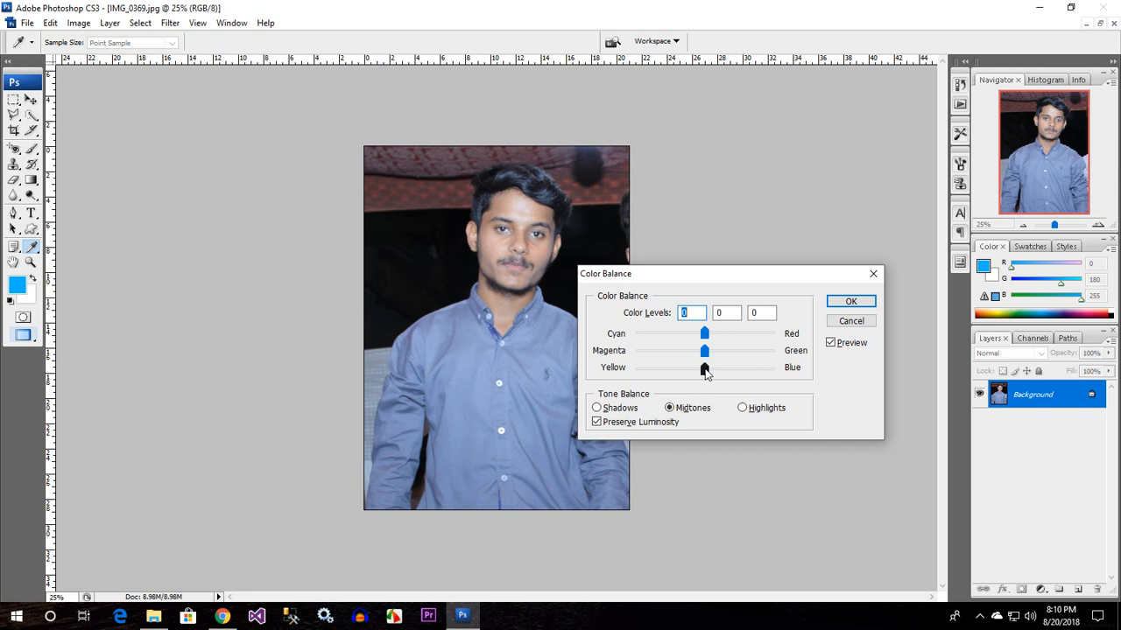
drag(705, 333, 714, 336)
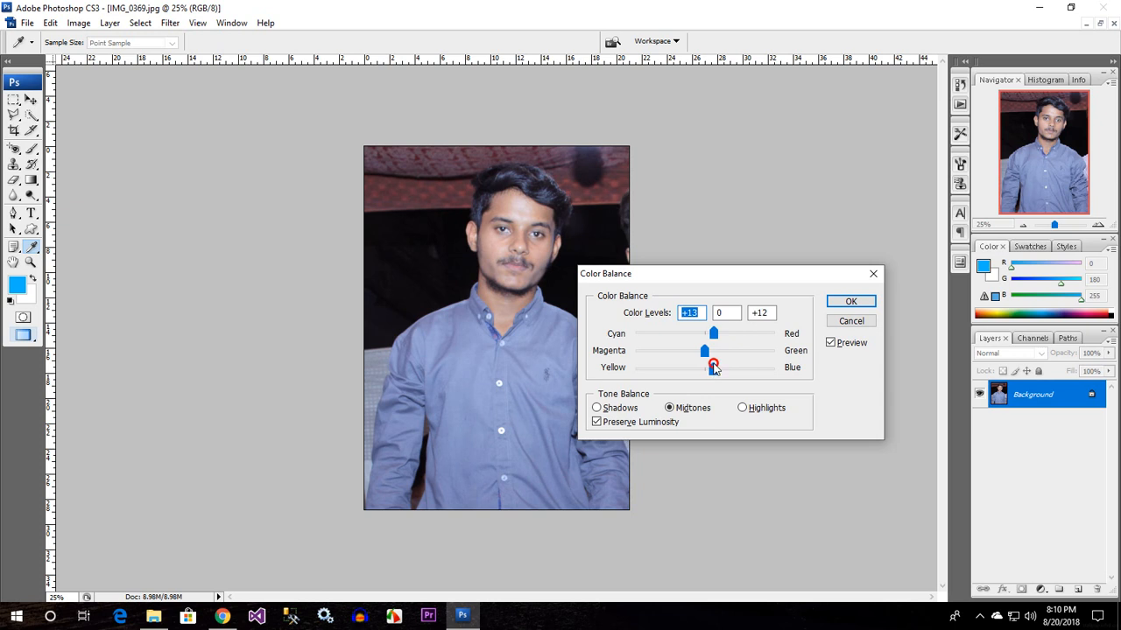
drag(713, 368, 706, 368)
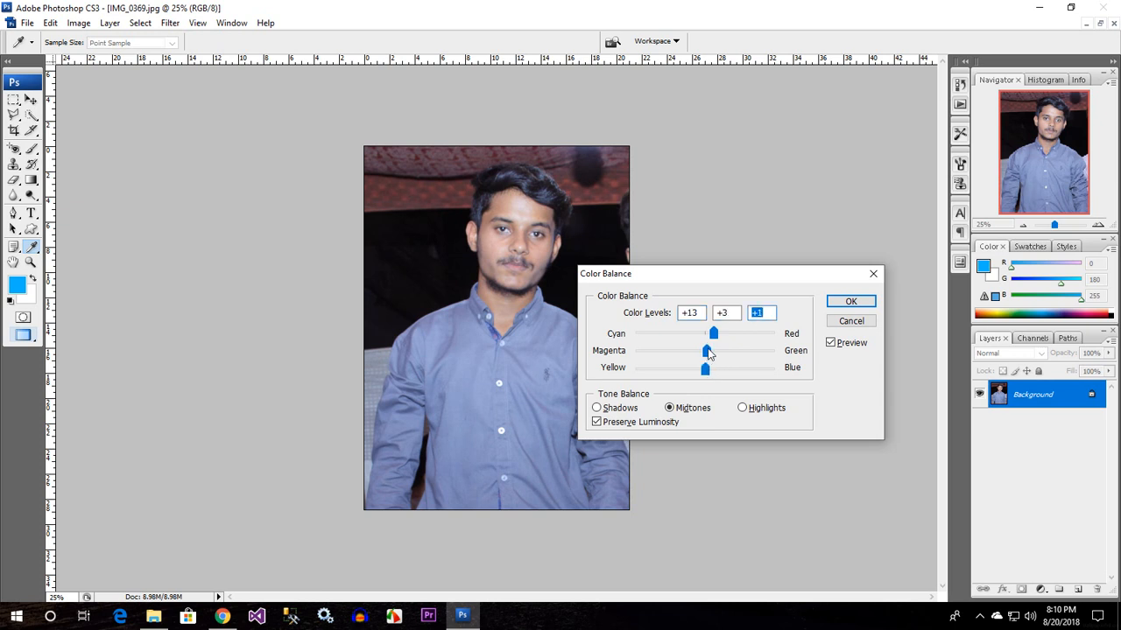
click(850, 301)
Step: Apply a Levels adjustment on the RGB channel with black input 26 and midtone input 1.13
key(ctrl+l)
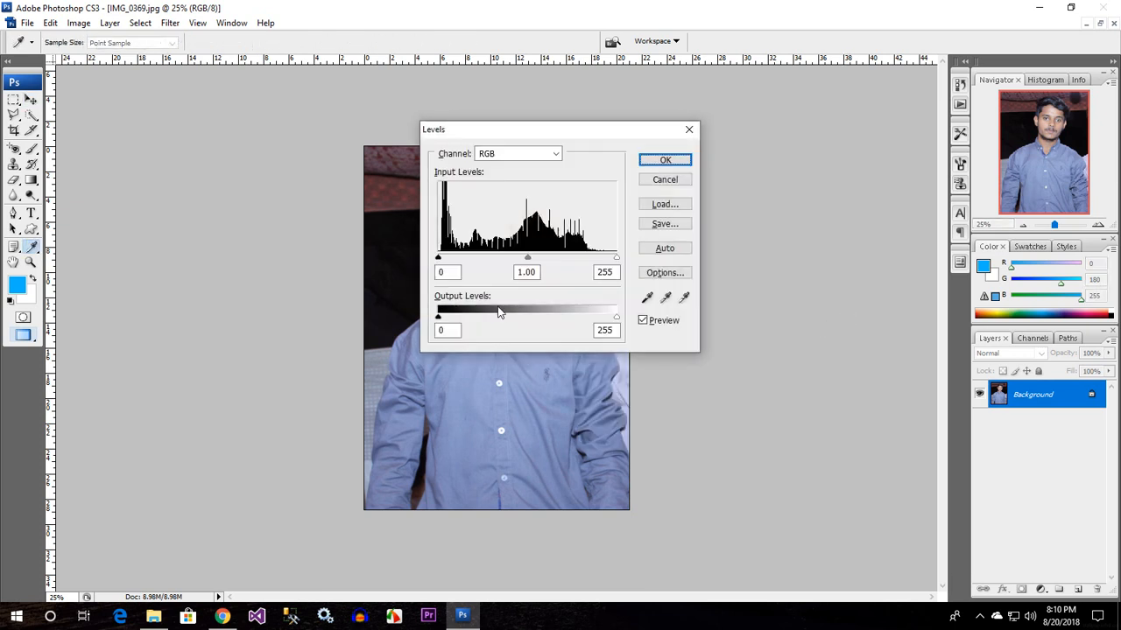
drag(489, 133, 701, 250)
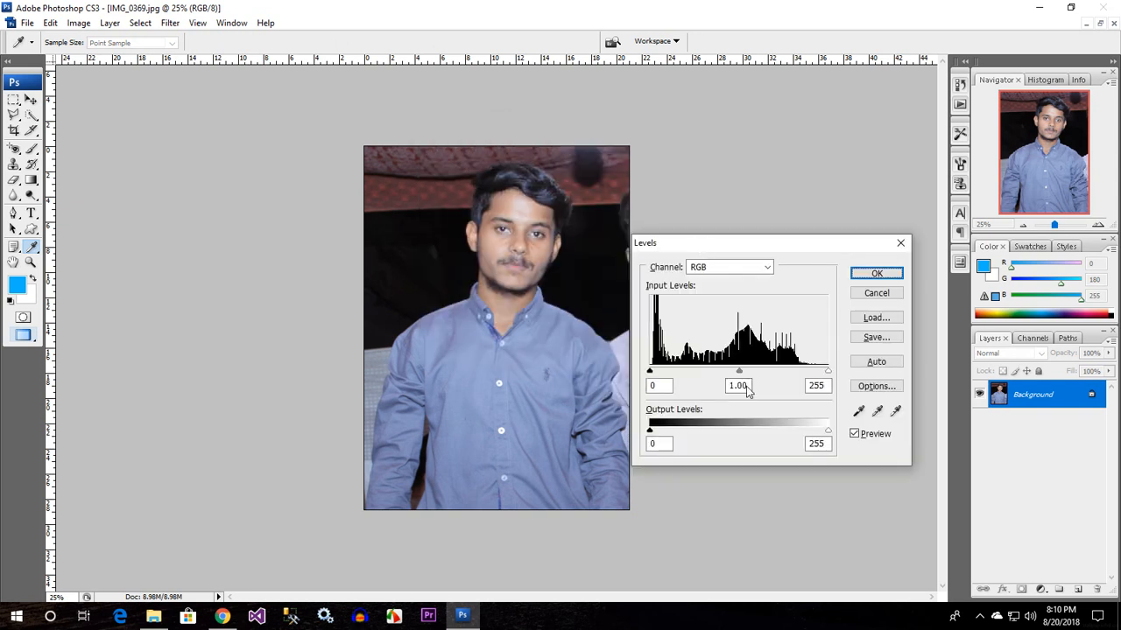
drag(650, 371, 668, 372)
drag(750, 376, 742, 372)
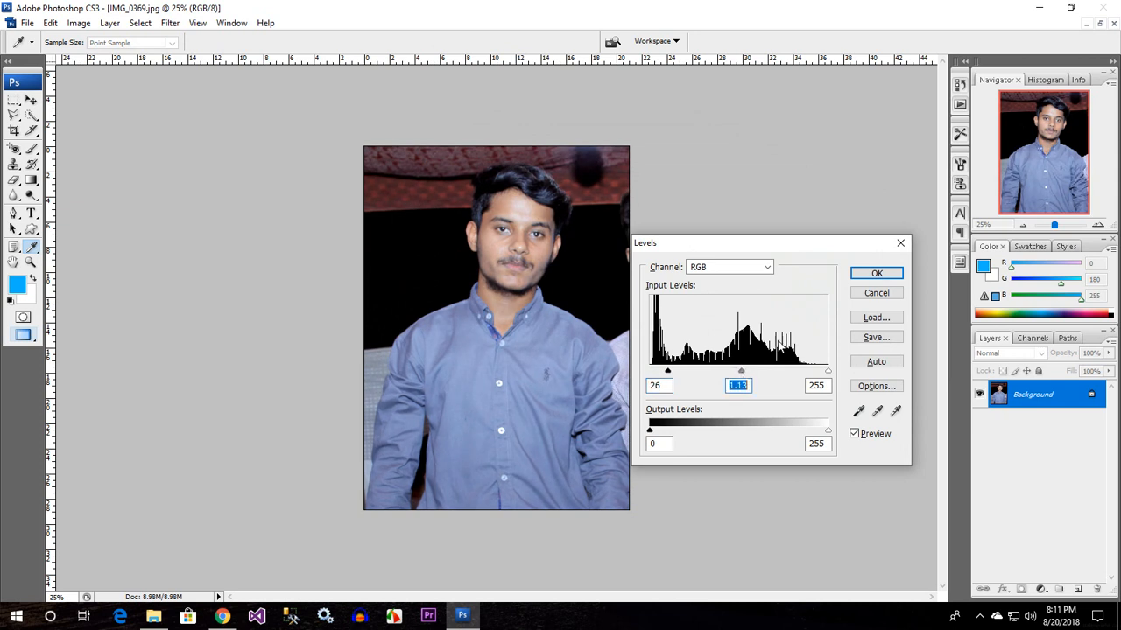
click(876, 273)
key(v)
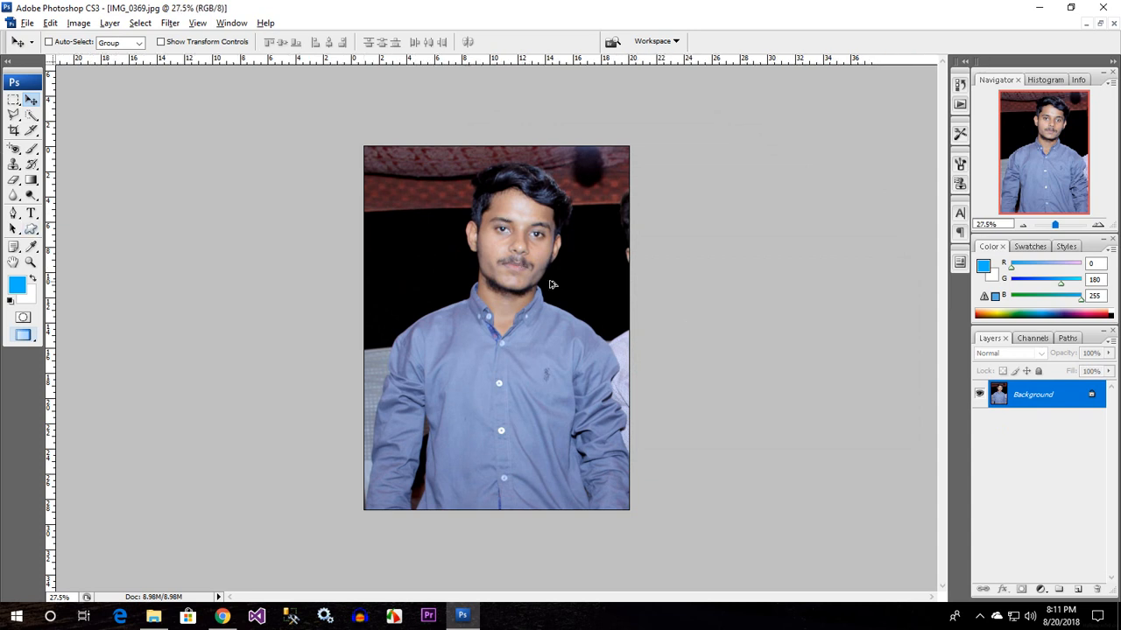
Step: Choose the Blur tool for retouching the face and set its strength to 66%
scroll(596, 210, up, 10)
drag(595, 210, 569, 460)
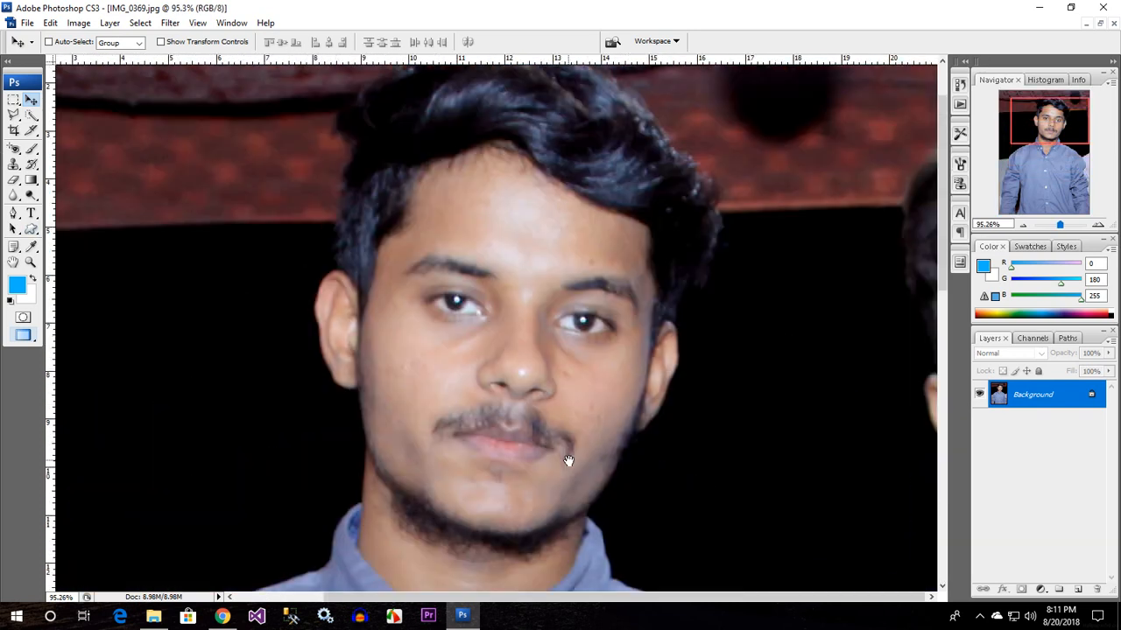
click(14, 194)
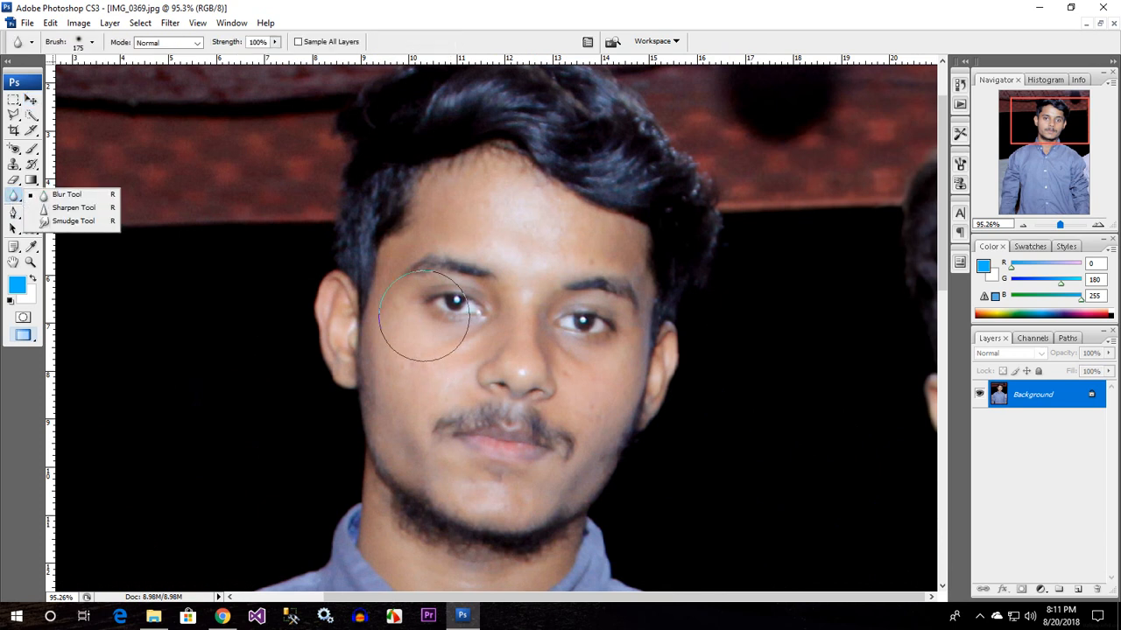
click(493, 2)
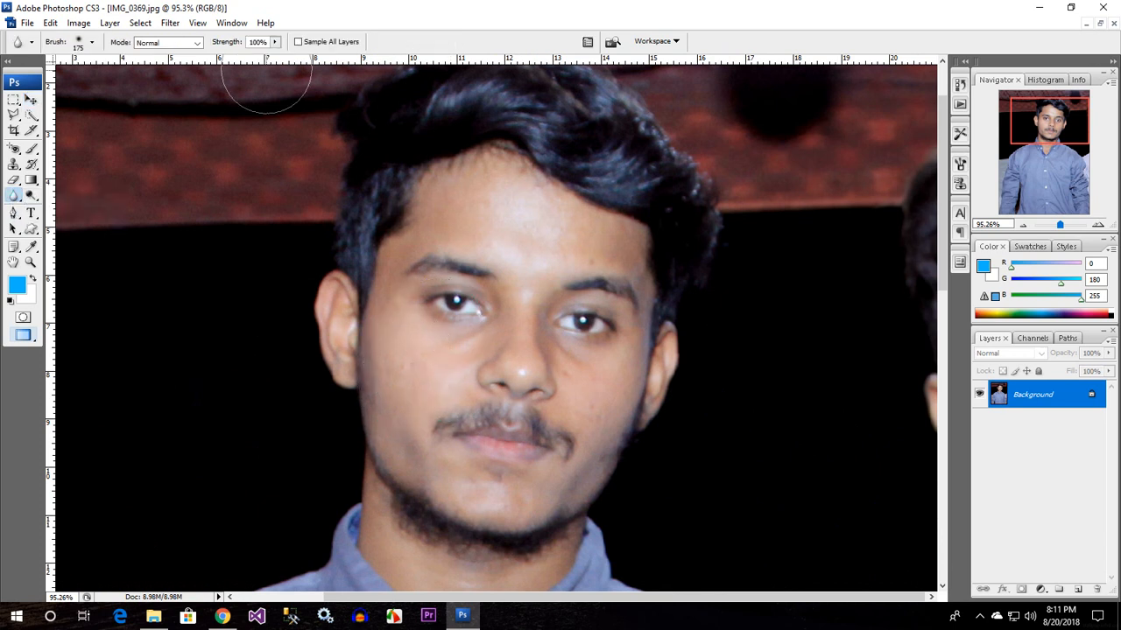
click(275, 42)
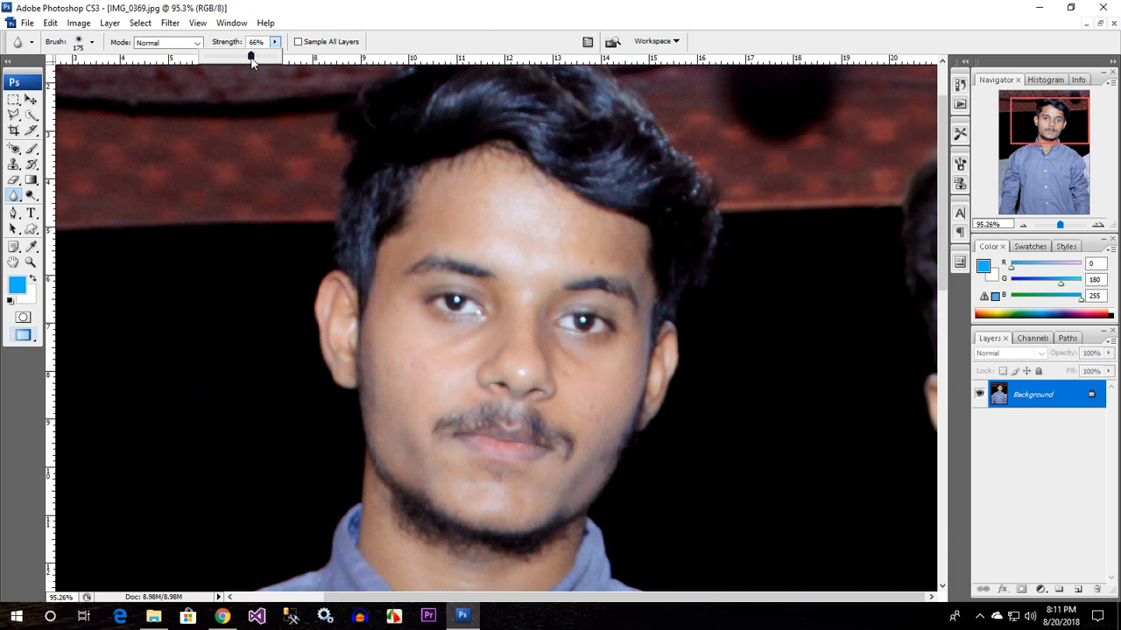
Step: Smooth the skin on the cheeks, forehead and chin with a smaller blur brush
key(bracketleft)
key(bracketleft)
key(bracketleft)
key(bracketleft)
mouse_move(422, 369)
mouse_down()
mouse_move(393, 373)
mouse_move(430, 391)
mouse_move(408, 377)
mouse_up()
mouse_move(535, 242)
mouse_down()
mouse_move(502, 249)
mouse_move(531, 212)
mouse_move(559, 231)
mouse_move(510, 219)
mouse_move(618, 240)
mouse_move(598, 246)
mouse_move(484, 210)
mouse_up()
mouse_move(588, 390)
mouse_down()
mouse_move(564, 364)
mouse_move(596, 393)
mouse_up()
mouse_move(518, 493)
mouse_down()
mouse_move(528, 490)
mouse_move(496, 505)
mouse_move(390, 447)
mouse_move(408, 456)
mouse_move(380, 380)
mouse_move(391, 362)
mouse_up()
mouse_move(607, 405)
mouse_down()
mouse_move(574, 509)
mouse_move(581, 489)
mouse_up()
Step: Reduce the blur brush to size 60 and smooth the skin near the jaw, temples and forehead edges
key(bracketleft)
key(bracketleft)
key(bracketleft)
mouse_move(601, 447)
mouse_down()
mouse_move(582, 479)
mouse_move(599, 463)
mouse_up()
drag(620, 241, 647, 323)
mouse_move(488, 215)
mouse_down()
mouse_move(484, 187)
mouse_move(443, 209)
mouse_move(379, 293)
mouse_up()
key(ctrl+minus)
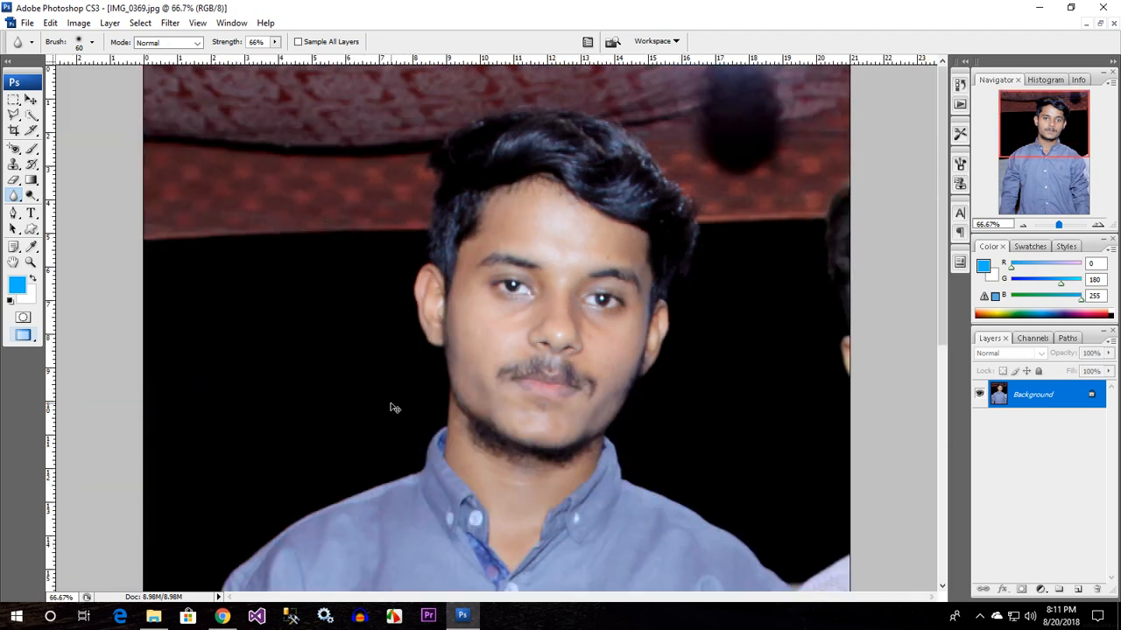
key(ctrl+minus)
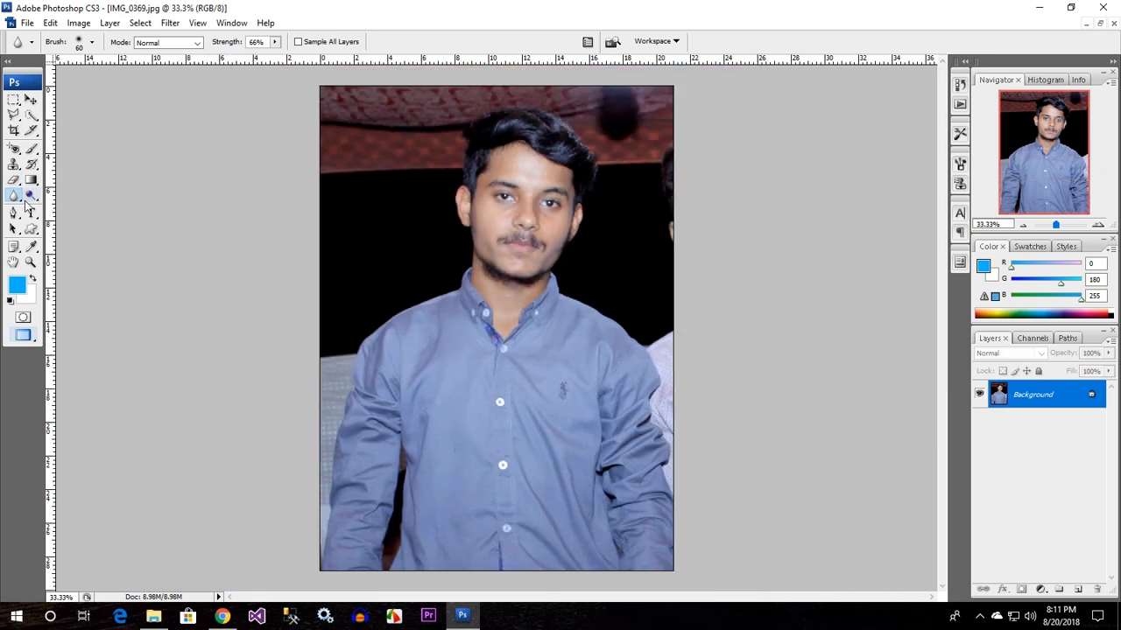
Step: Select the man's shirt and neck with the Quick Selection tool, enlarging its brush to 150
drag(31, 114, 66, 124)
click(101, 116)
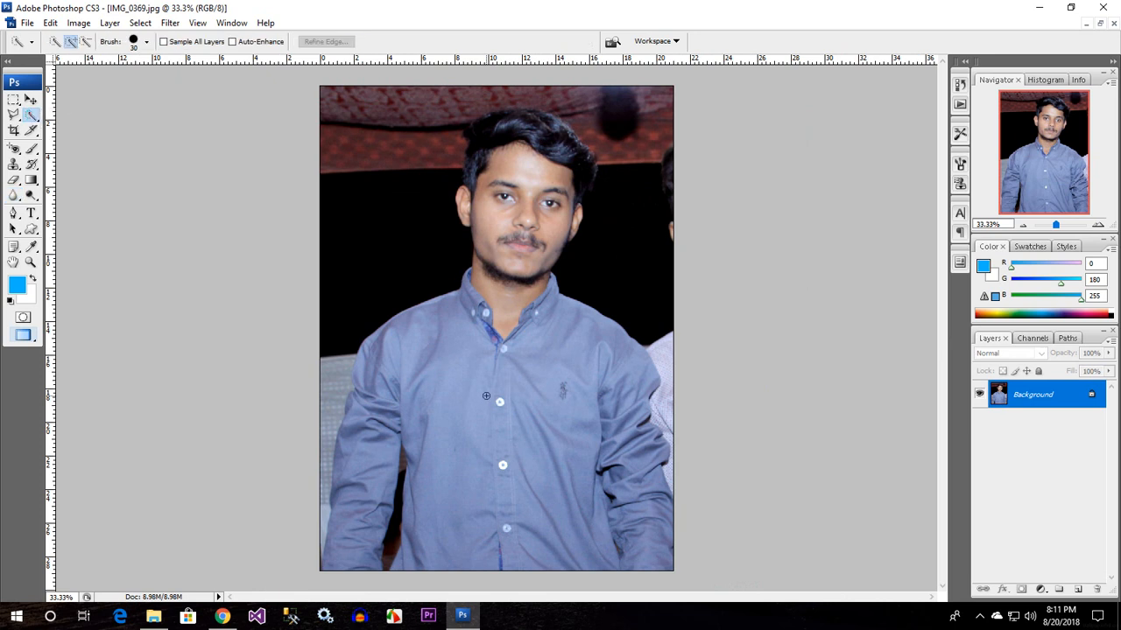
drag(522, 307, 521, 331)
click(446, 348)
click(421, 406)
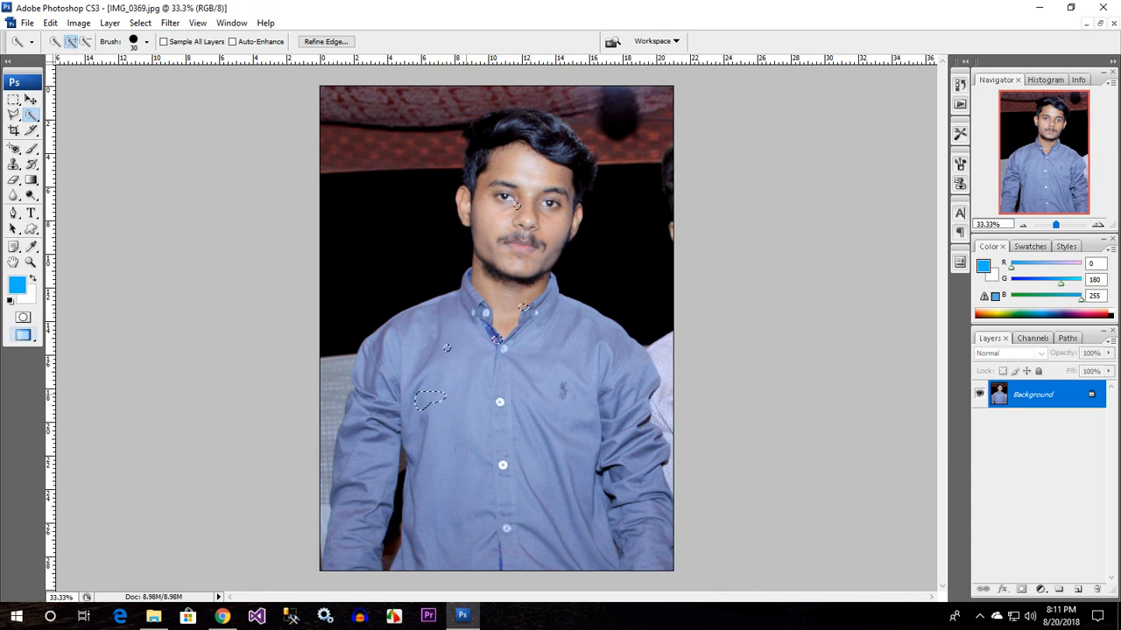
key(])
key(])
key(])
mouse_move(505, 319)
mouse_down()
mouse_move(506, 351)
mouse_move(564, 354)
mouse_move(521, 360)
mouse_move(530, 299)
mouse_move(471, 370)
mouse_move(382, 407)
mouse_up()
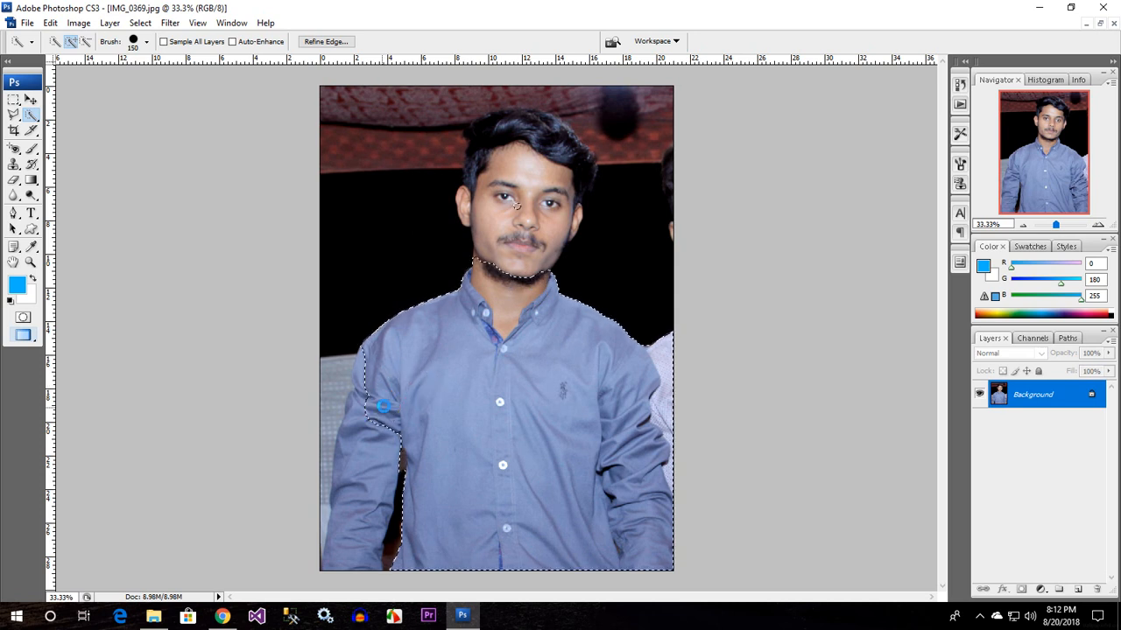
Step: Extend the quick selection over the man's face, ears and hair
mouse_move(519, 202)
mouse_down()
mouse_move(538, 158)
mouse_move(525, 132)
mouse_move(496, 134)
mouse_move(499, 171)
mouse_up()
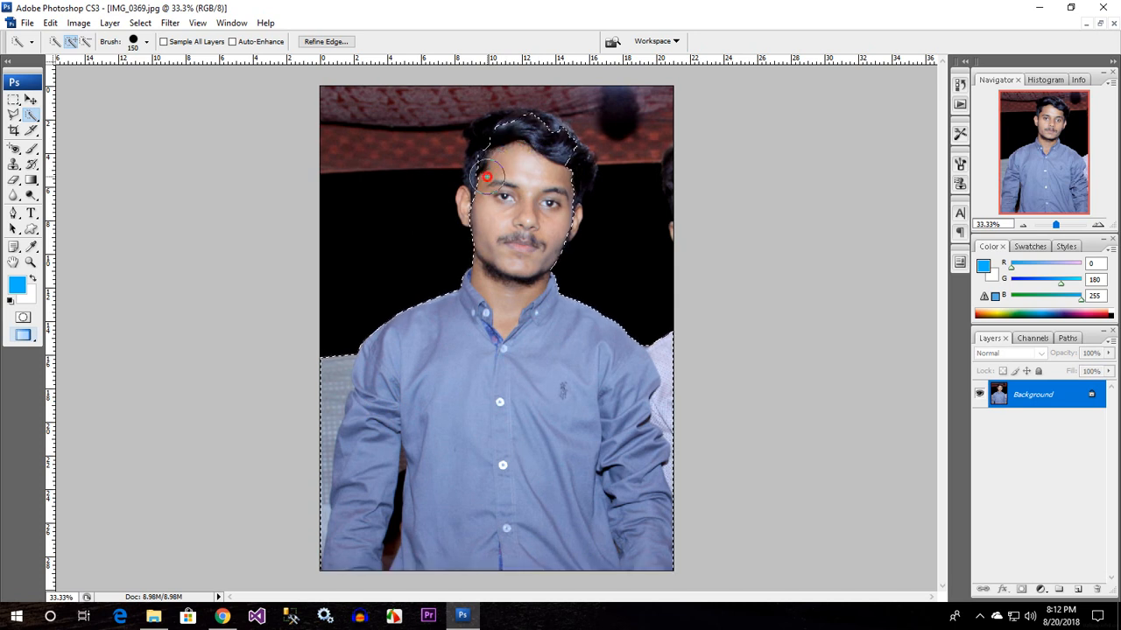
mouse_move(558, 213)
mouse_down()
mouse_move(569, 177)
mouse_move(559, 157)
mouse_up()
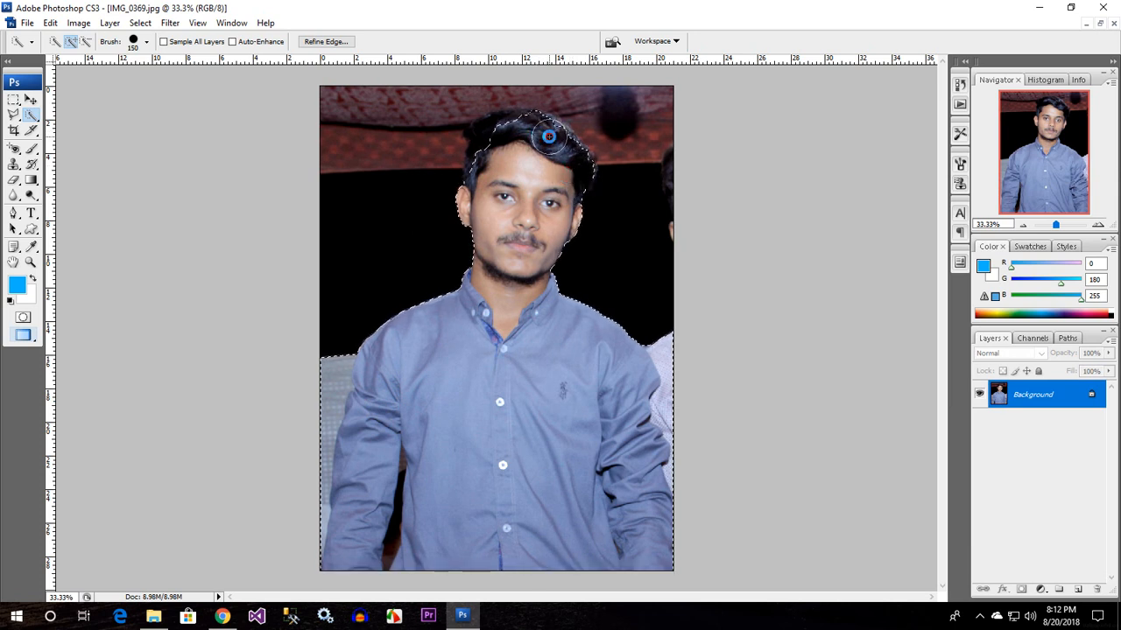
click(497, 135)
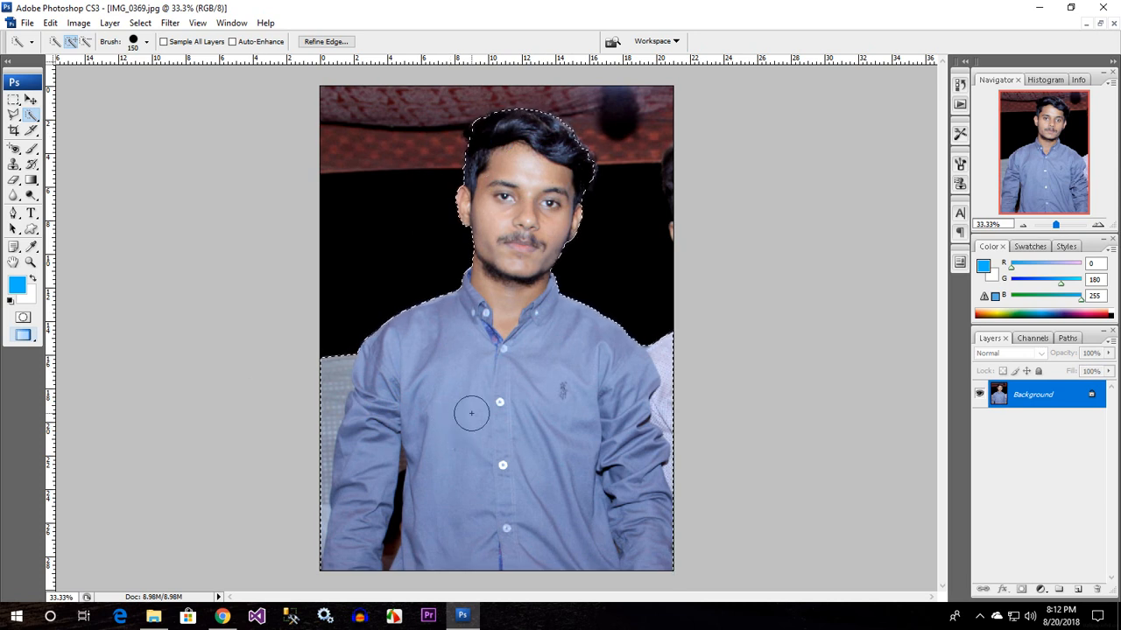
Step: Subtract the upper part of the grey background beside the shoulder at the photo's left edge with the Polygonal Lasso
click(13, 115)
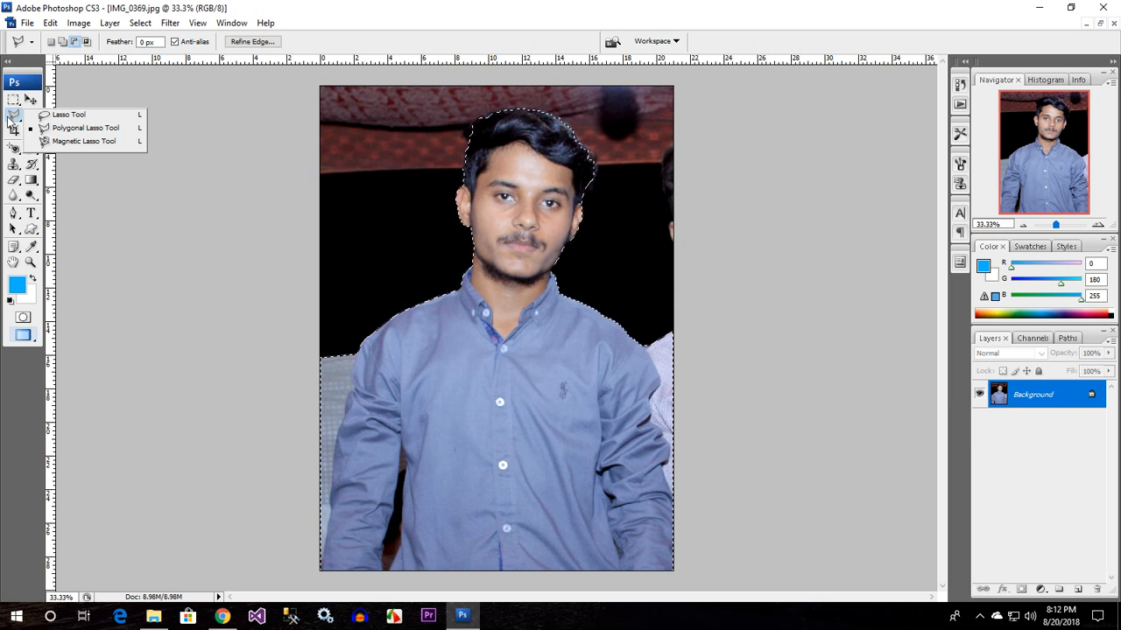
click(79, 127)
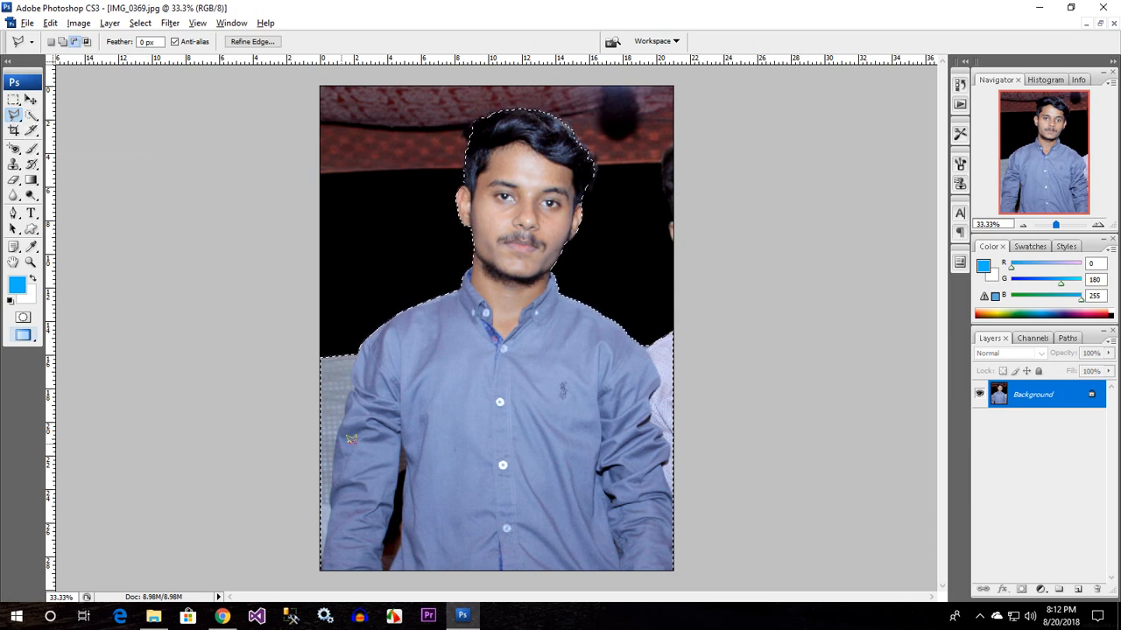
scroll(327, 446, up, 4)
drag(327, 455, 491, 176)
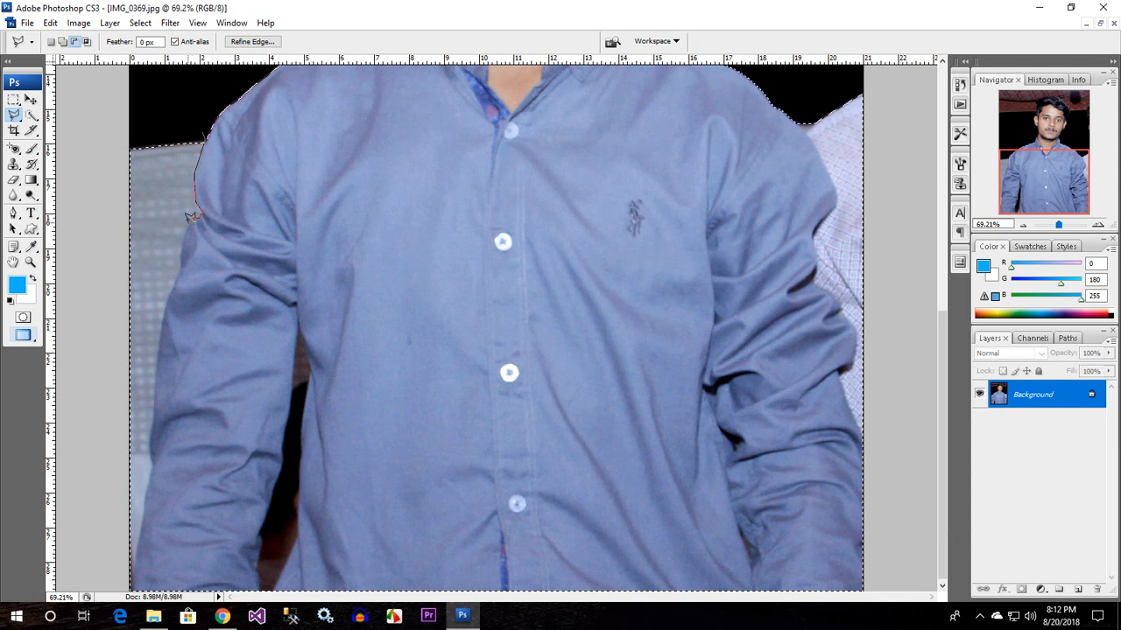
click(92, 205)
double_click(132, 113)
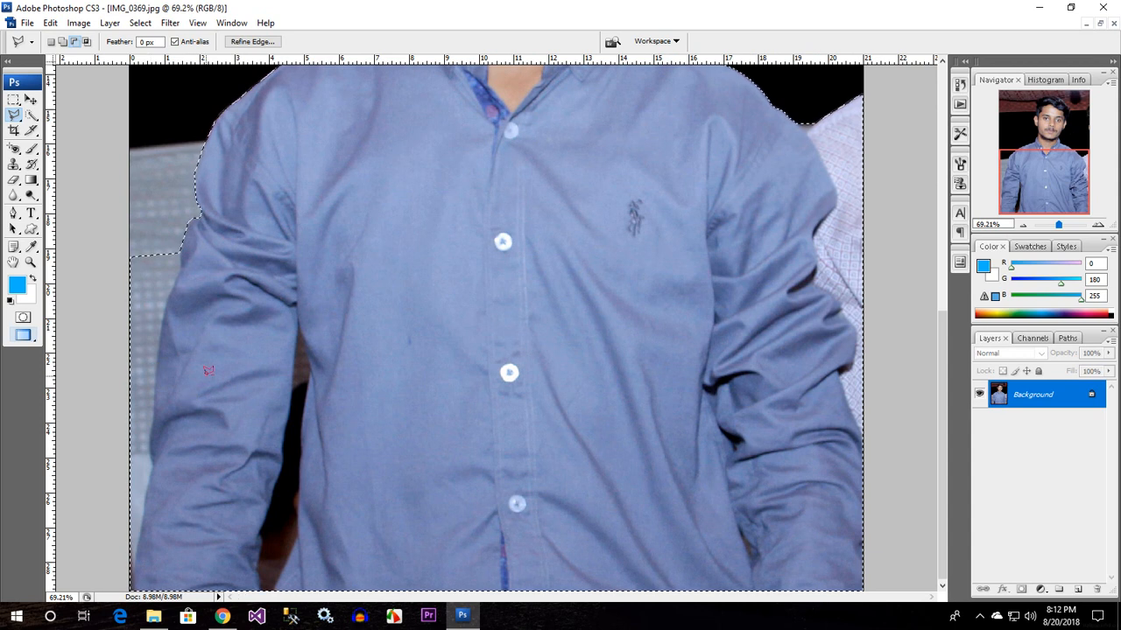
Step: Subtract the upper part of the light background beside the shoulder at the photo's right edge with the Polygonal Lasso
key(ctrl+minus)
key(ctrl+minus)
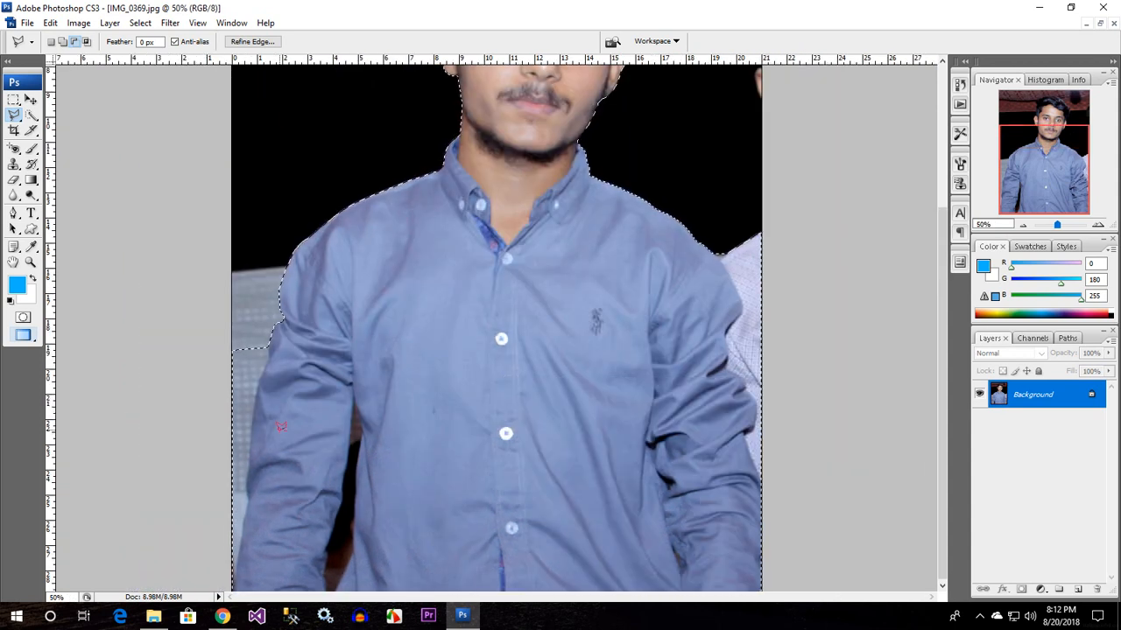
scroll(727, 355, up, 1)
click(702, 261)
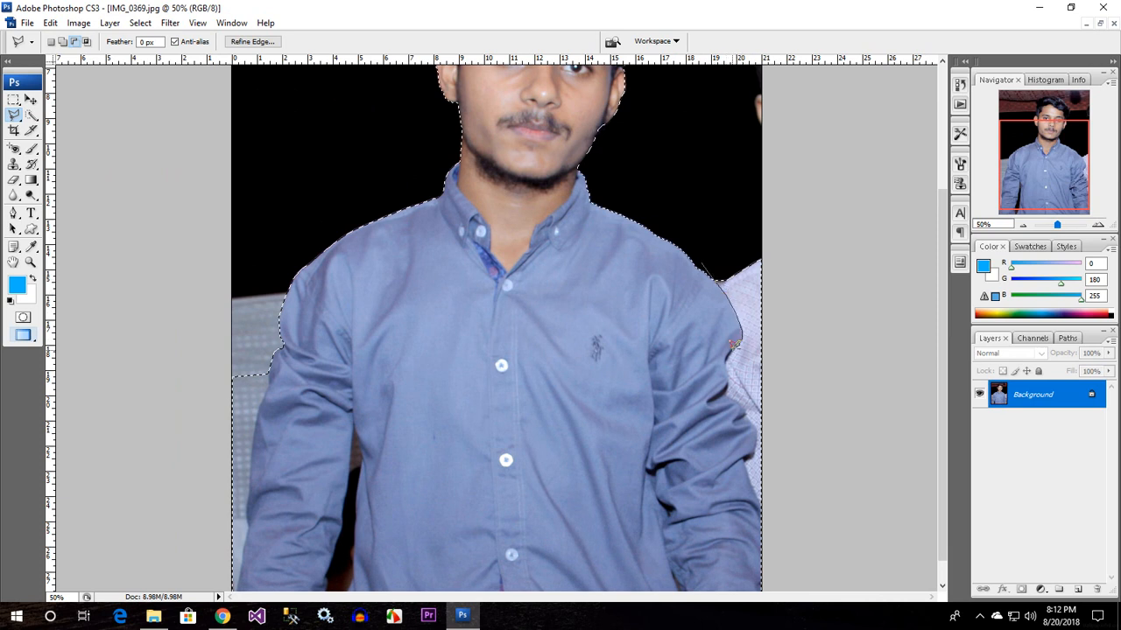
click(762, 390)
click(815, 374)
click(822, 310)
double_click(793, 202)
Step: Add the missed tuft of hair beside the man's forehead to the selection with the Polygonal Lasso
key(space)
drag(686, 248, 679, 526)
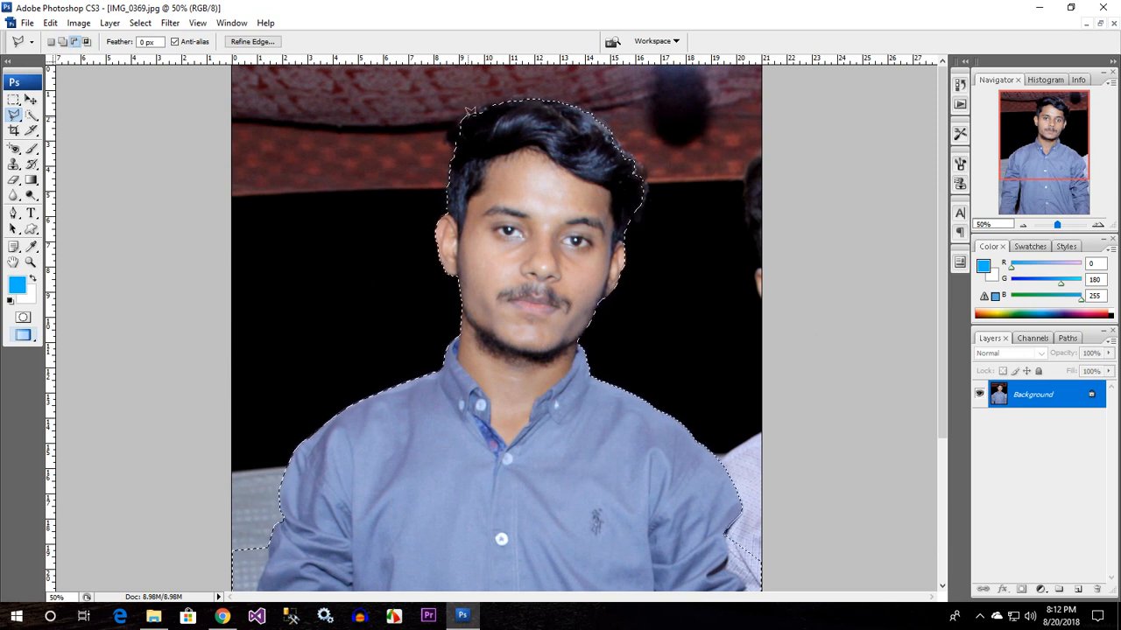
click(63, 42)
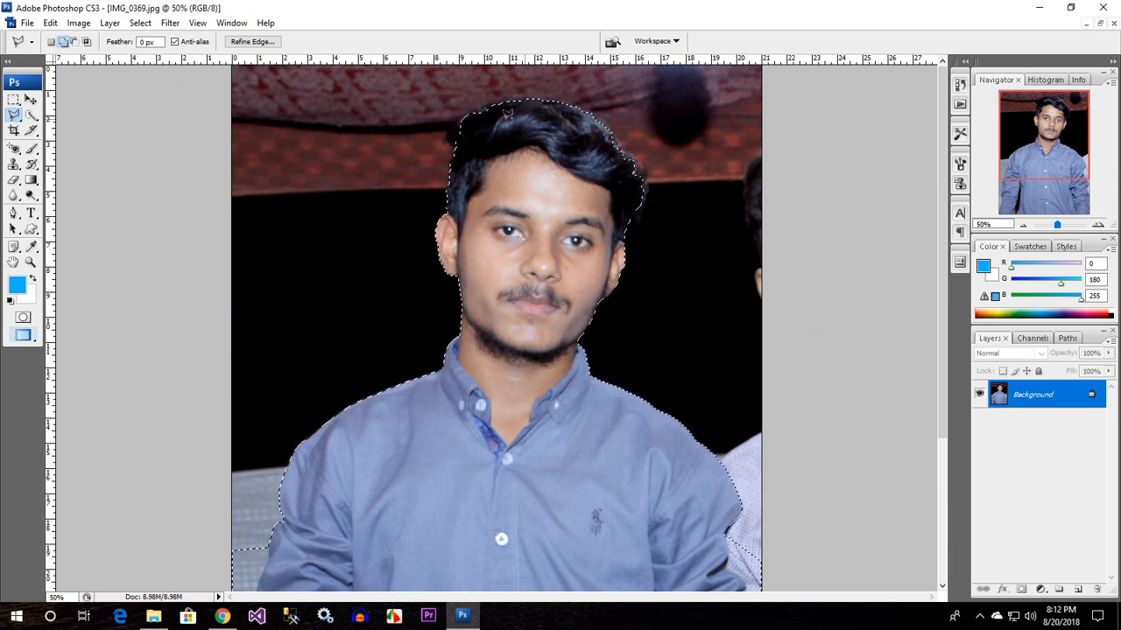
click(455, 152)
double_click(484, 156)
Step: Copy the selected man to a new layer and check the cut-out with the Background layer temporarily hidden
key(ctrl+minus)
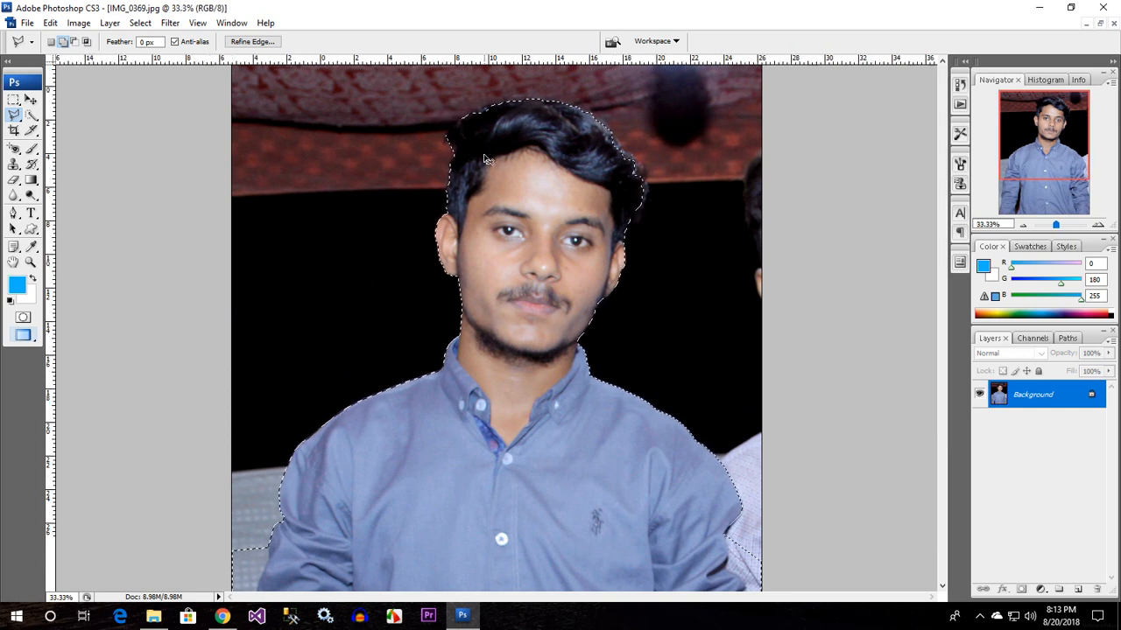
key(ctrl+minus)
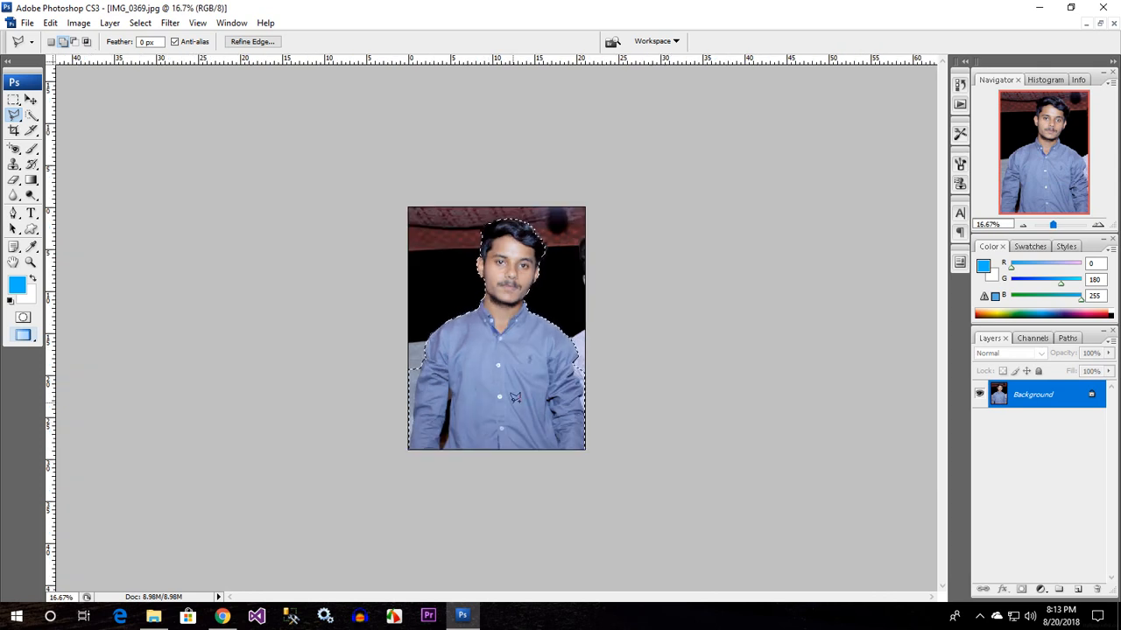
key(ctrl+j)
key(v)
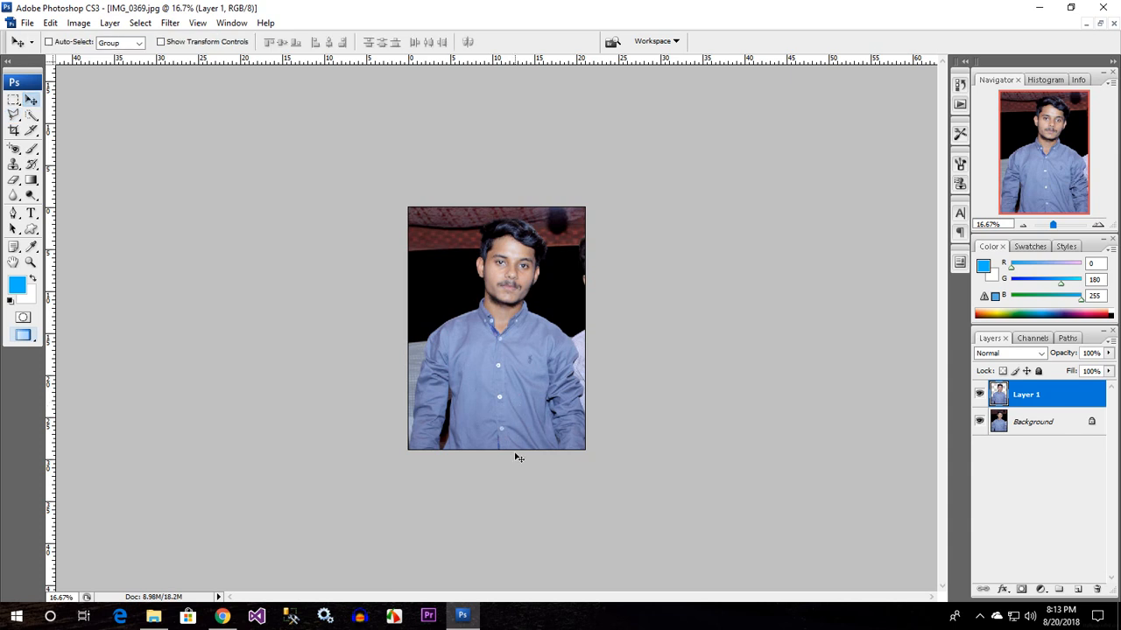
click(978, 422)
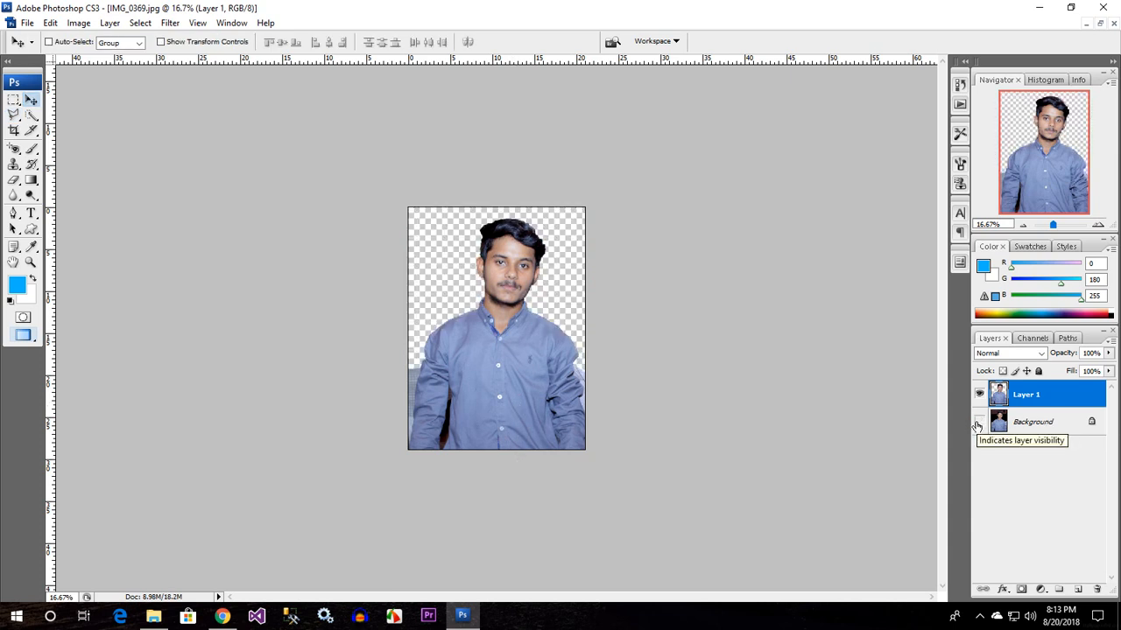
click(978, 422)
Step: Add a new layer directly above the Background and fill it with the blue foreground color 00b4ff
click(1016, 422)
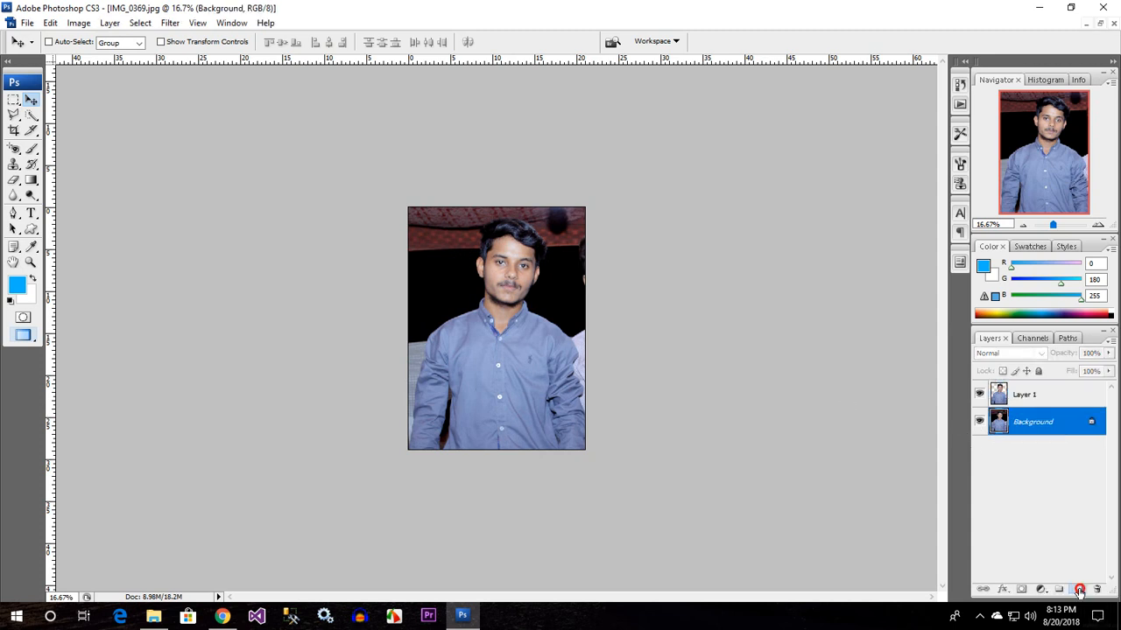
click(1077, 589)
click(16, 284)
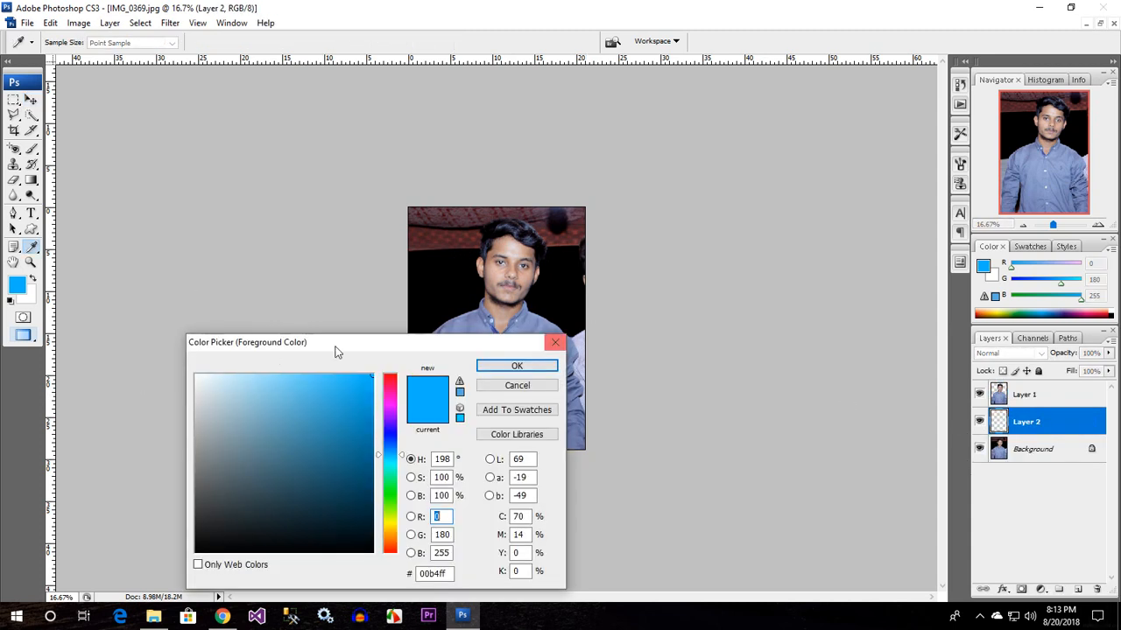
click(540, 368)
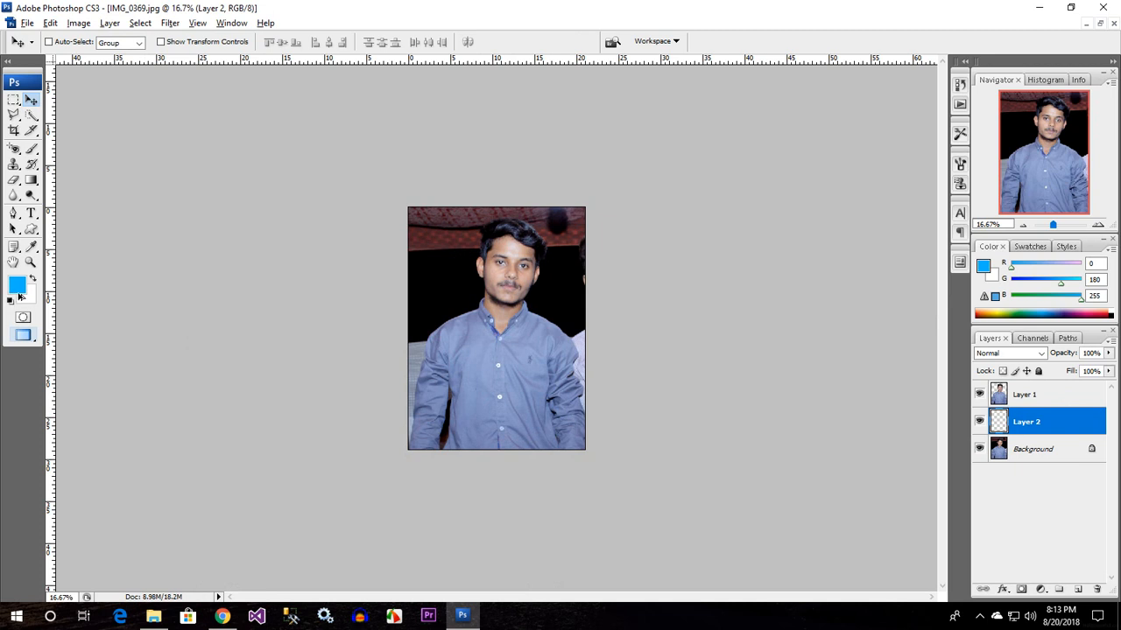
key(alt+BackSpace)
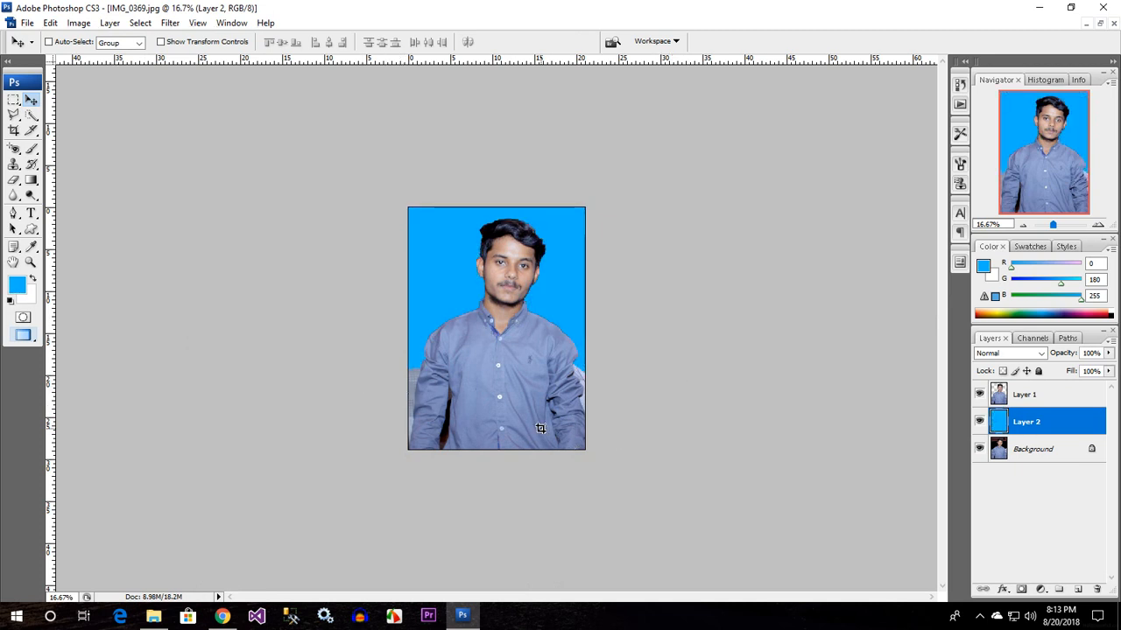
Step: Crop the image at chest height to the man's head and shoulders, keeping the full width
key(c)
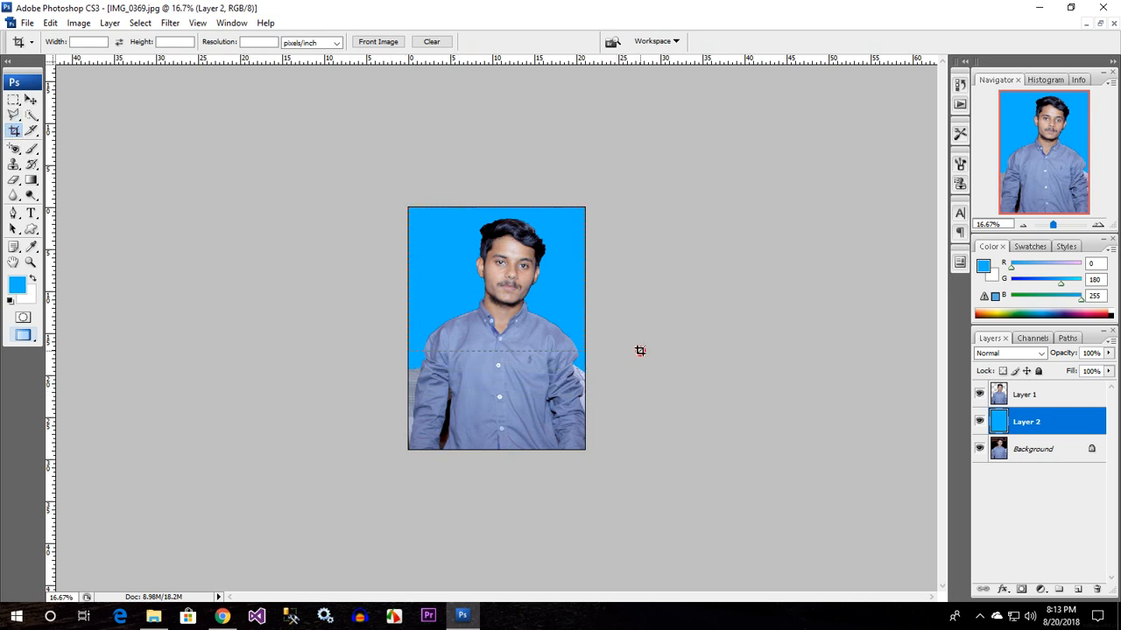
drag(639, 350, 640, 353)
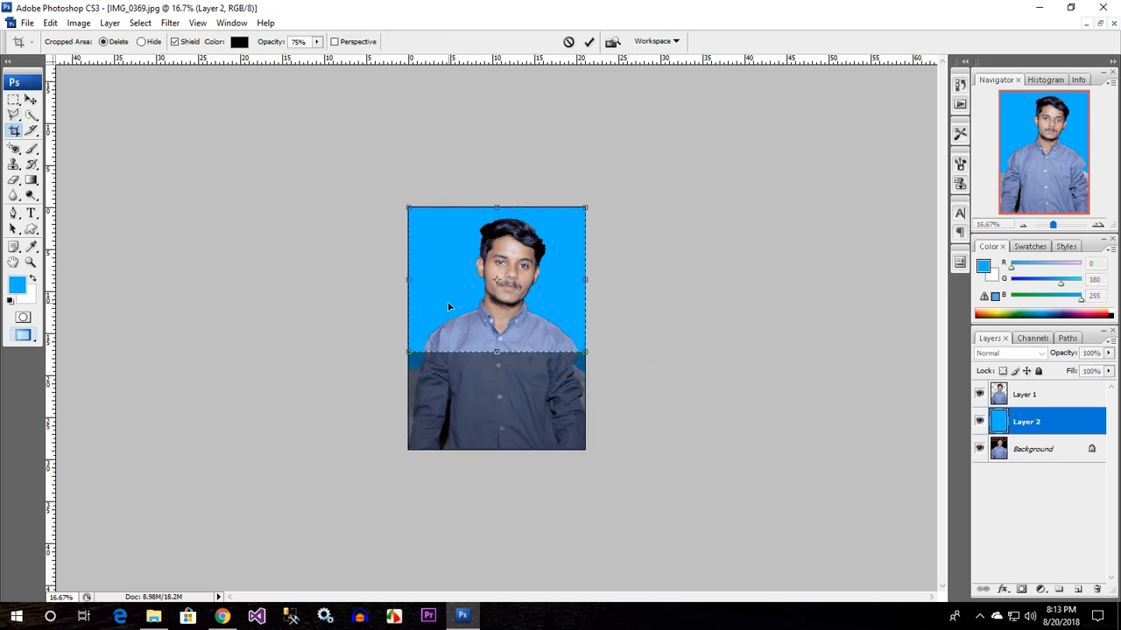
key(Return)
key(v)
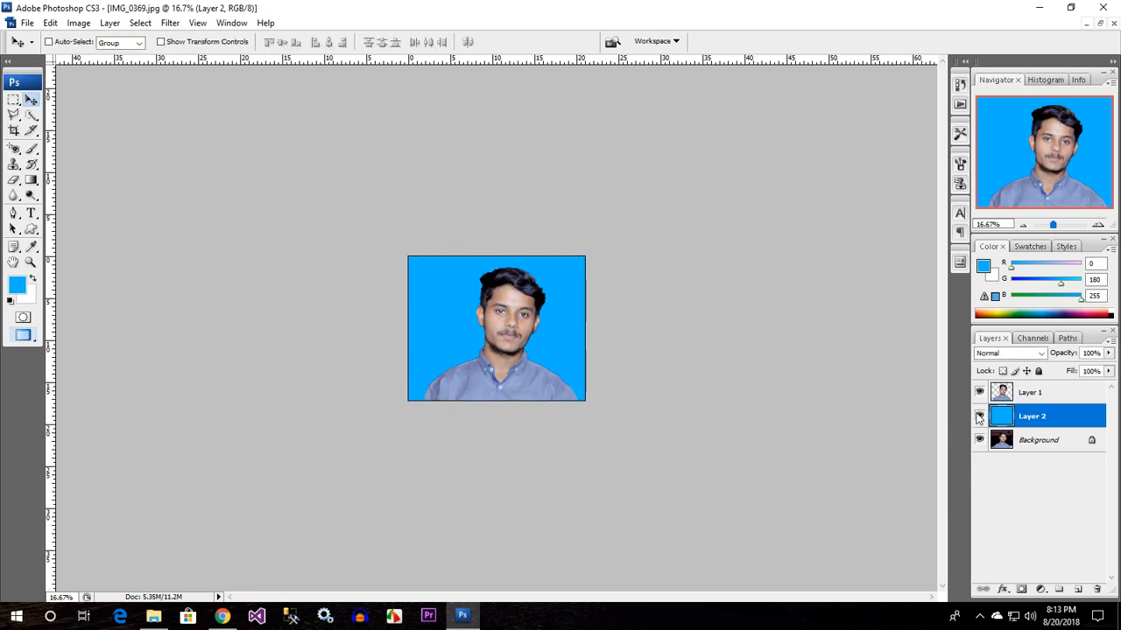
Step: Merge Layer 1 with the blue Layer 2
click(1028, 396)
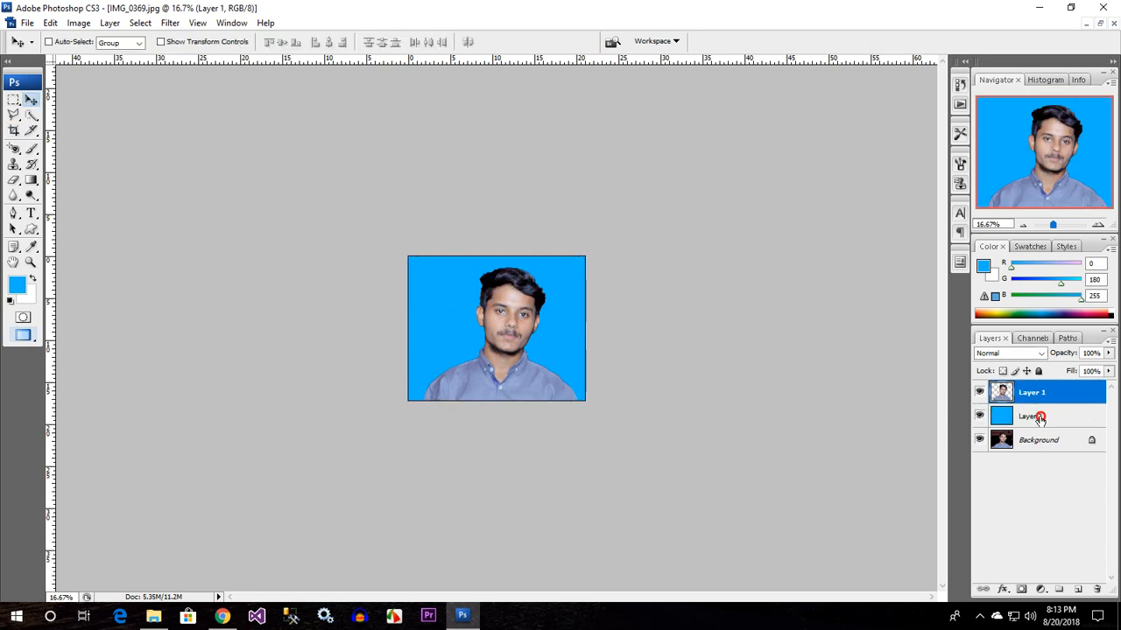
click(1033, 416)
click(1033, 401)
click(979, 393)
click(979, 393)
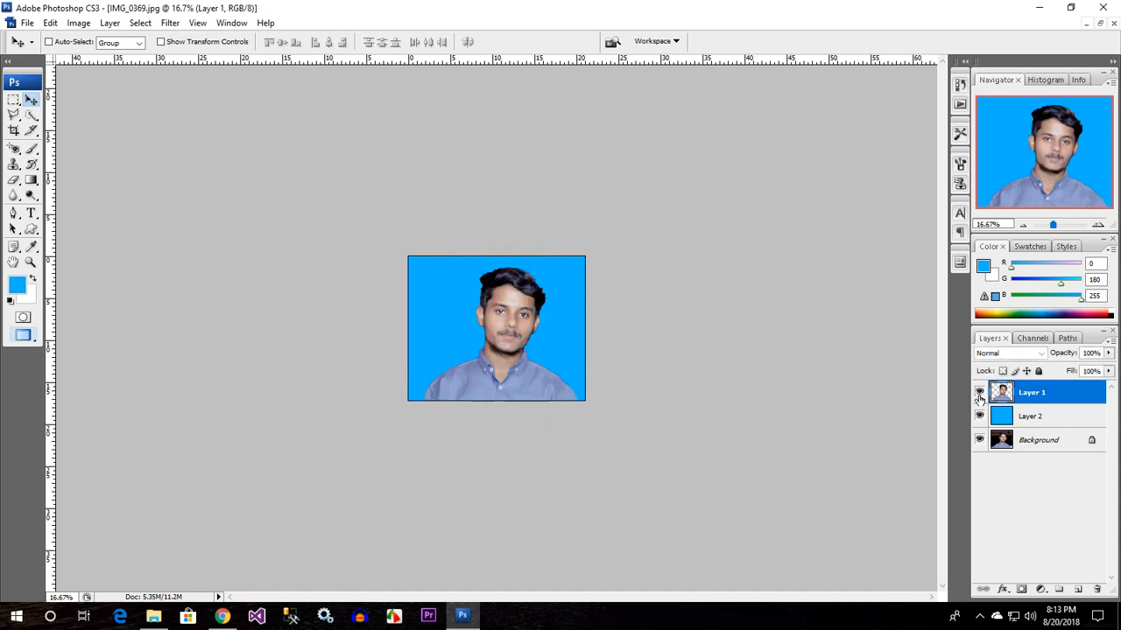
shift+click(1023, 418)
click(1053, 400)
shift+click(1056, 418)
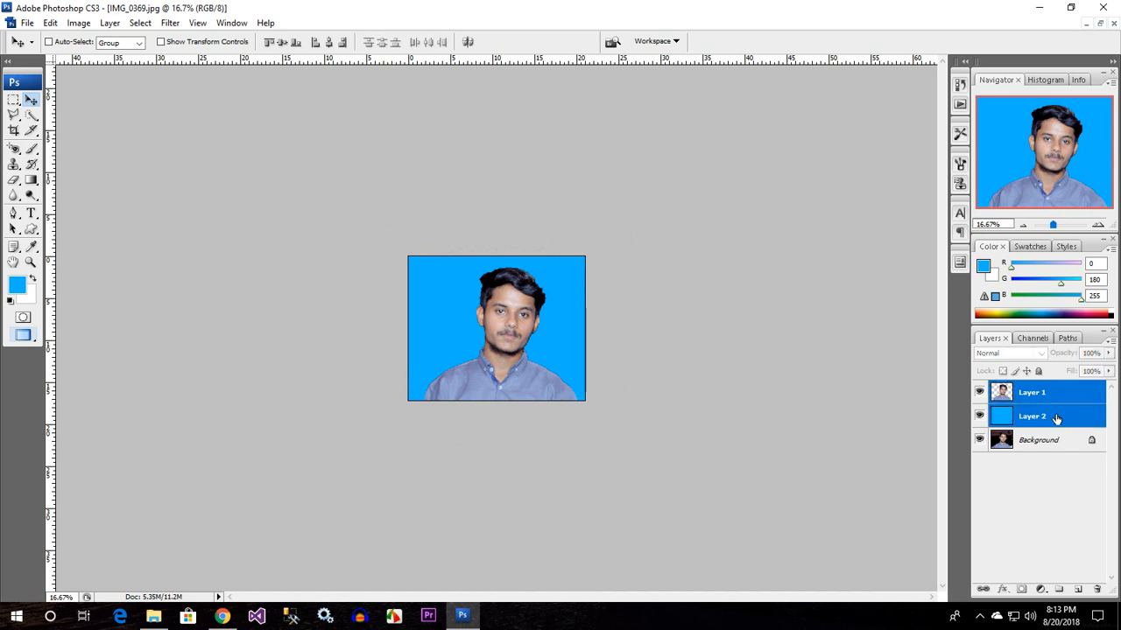
key(ctrl+e)
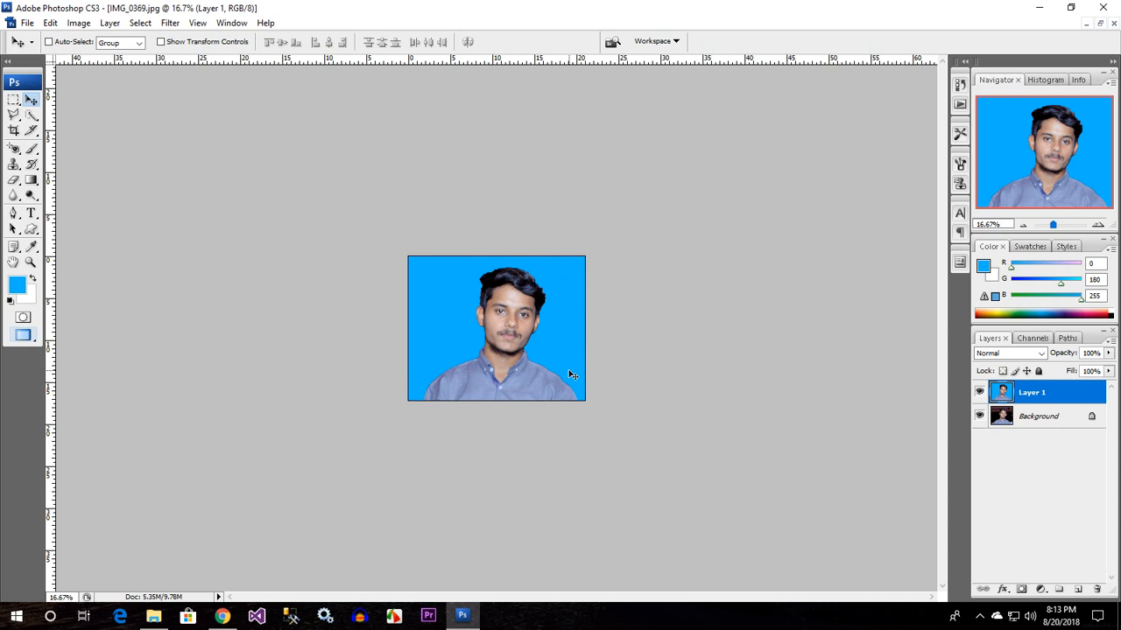
Step: Undo the layer merge and the crop
key(ctrl+z)
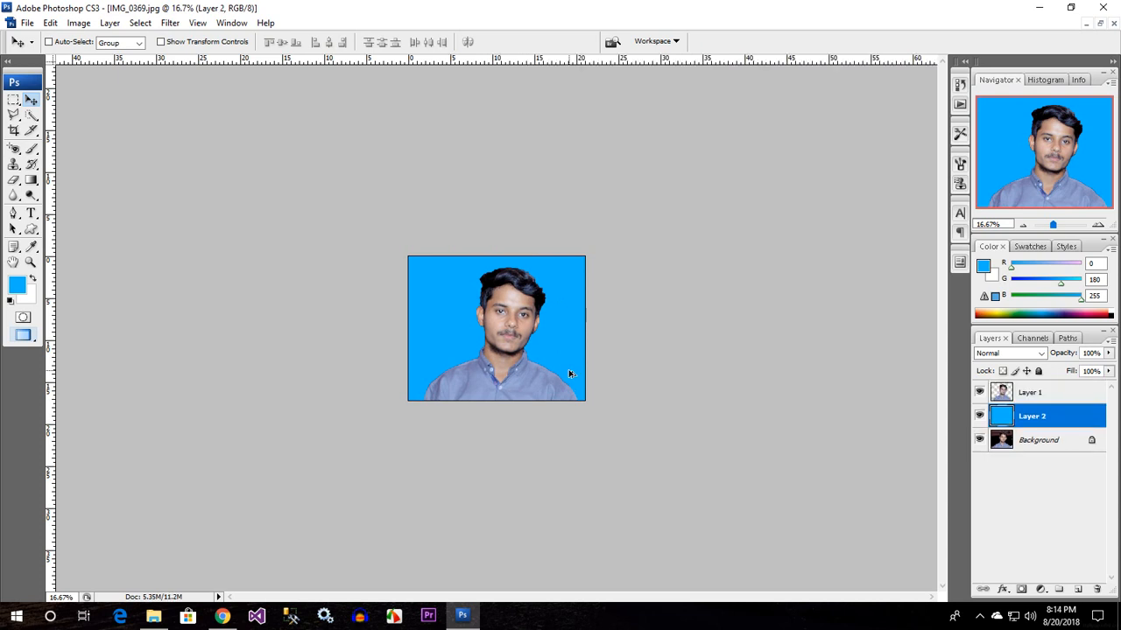
key(ctrl+alt+z)
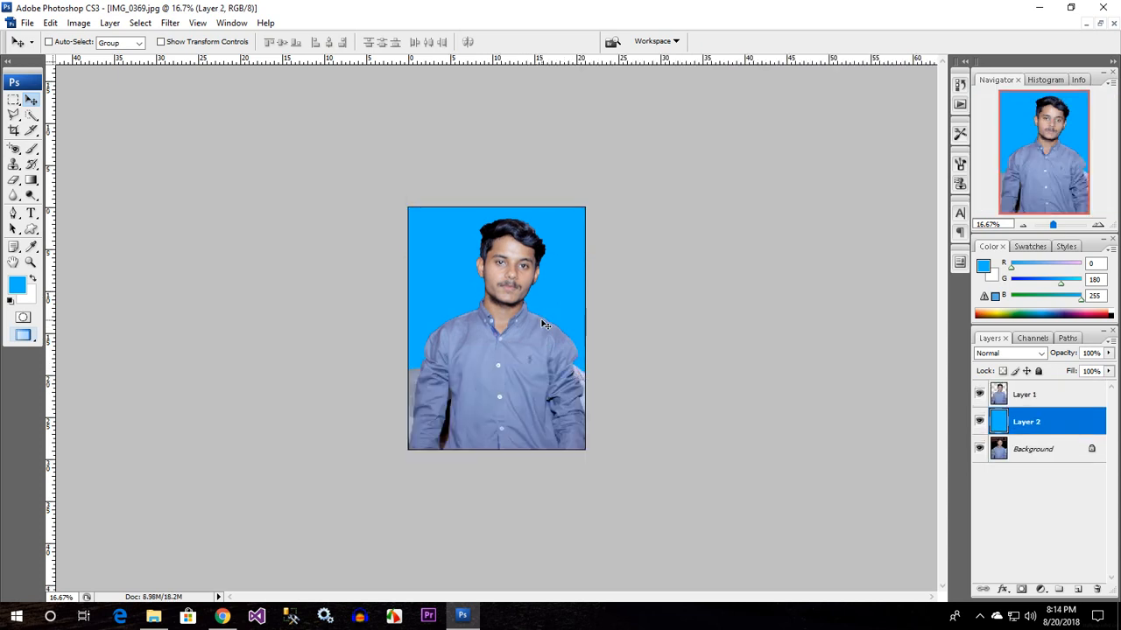
Step: Move the man's cut-out on Layer 1 slightly up and to the left over the blue background
right_click(516, 344)
click(1080, 390)
click(1061, 394)
drag(547, 339, 545, 343)
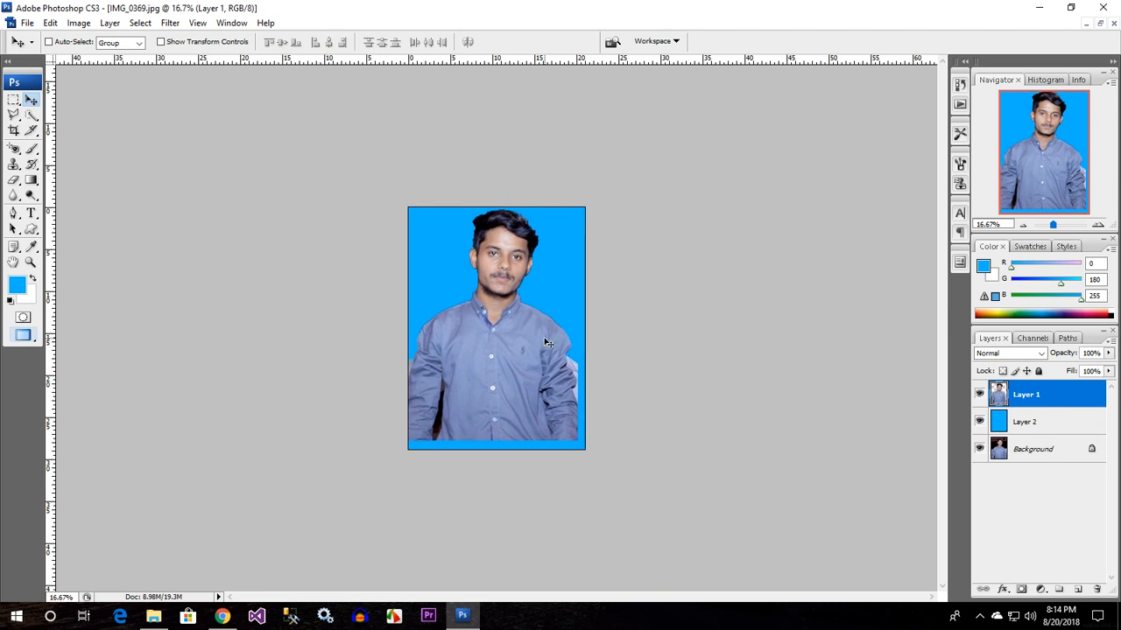
Step: Crop the image to the man's head and shoulders with slightly trimmed sides, and merge Layer 1 with Layer 2
key(c)
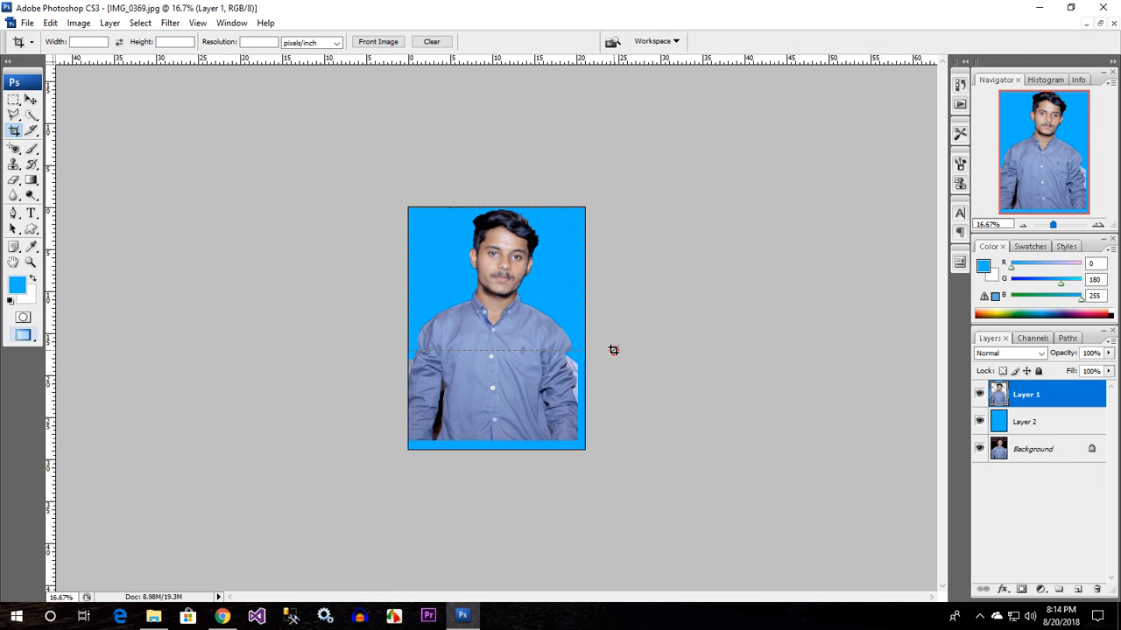
drag(613, 351, 613, 354)
drag(586, 281, 579, 281)
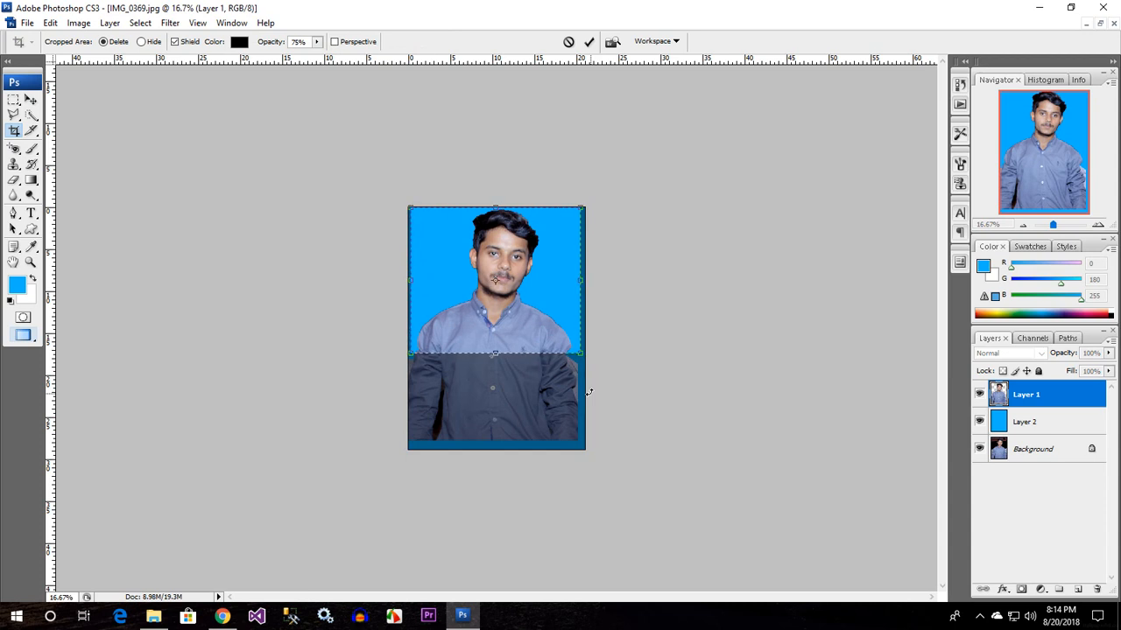
key(Return)
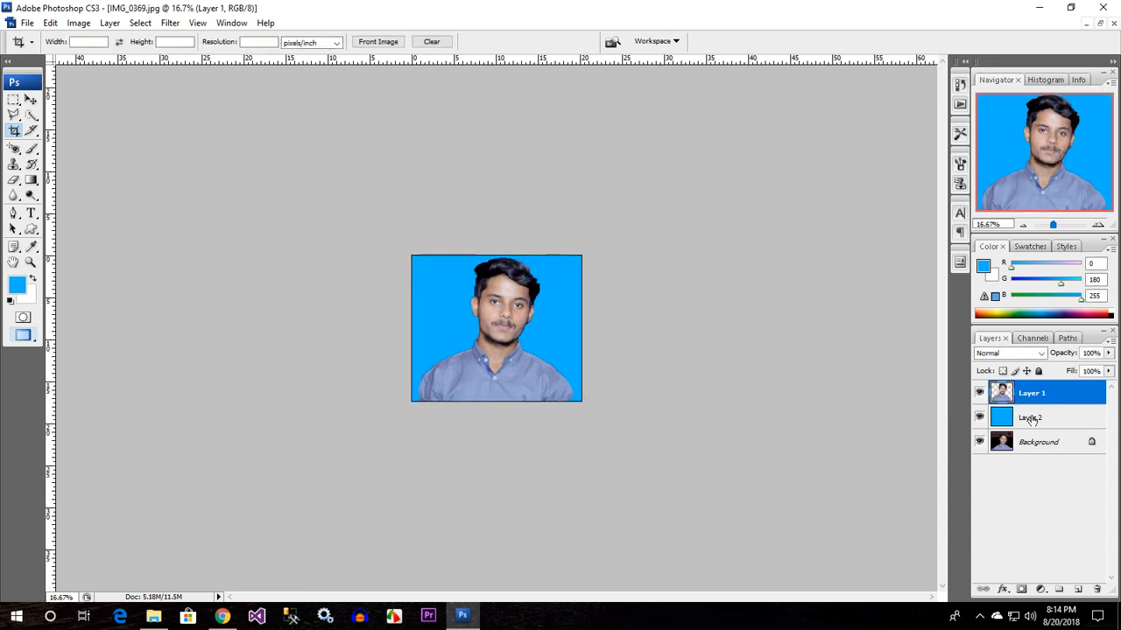
shift+click(1023, 417)
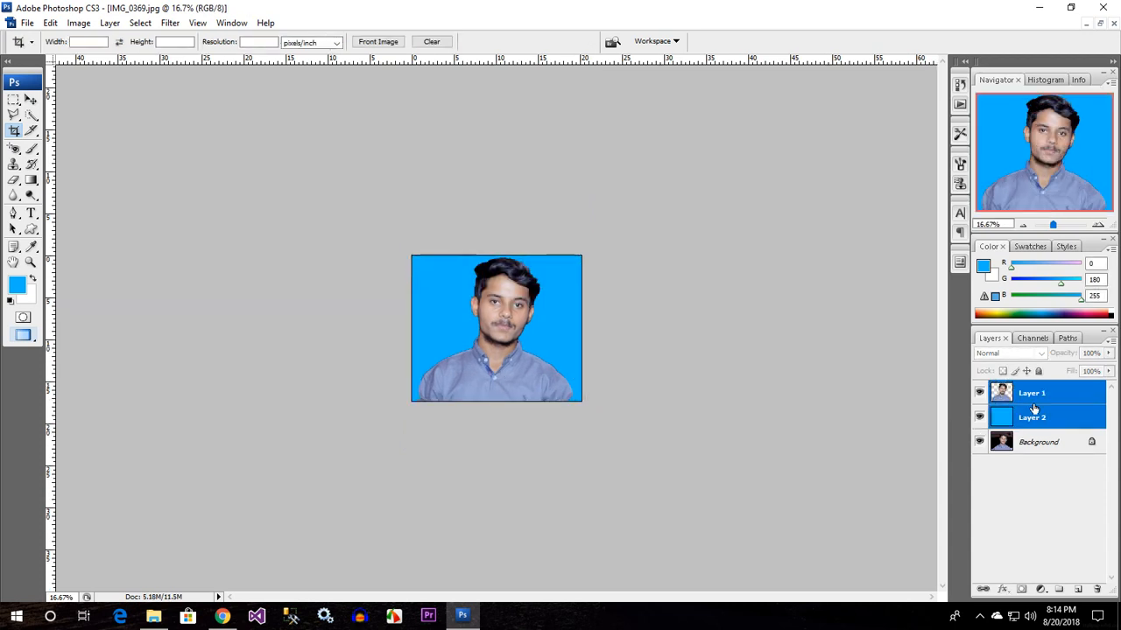
key(ctrl+e)
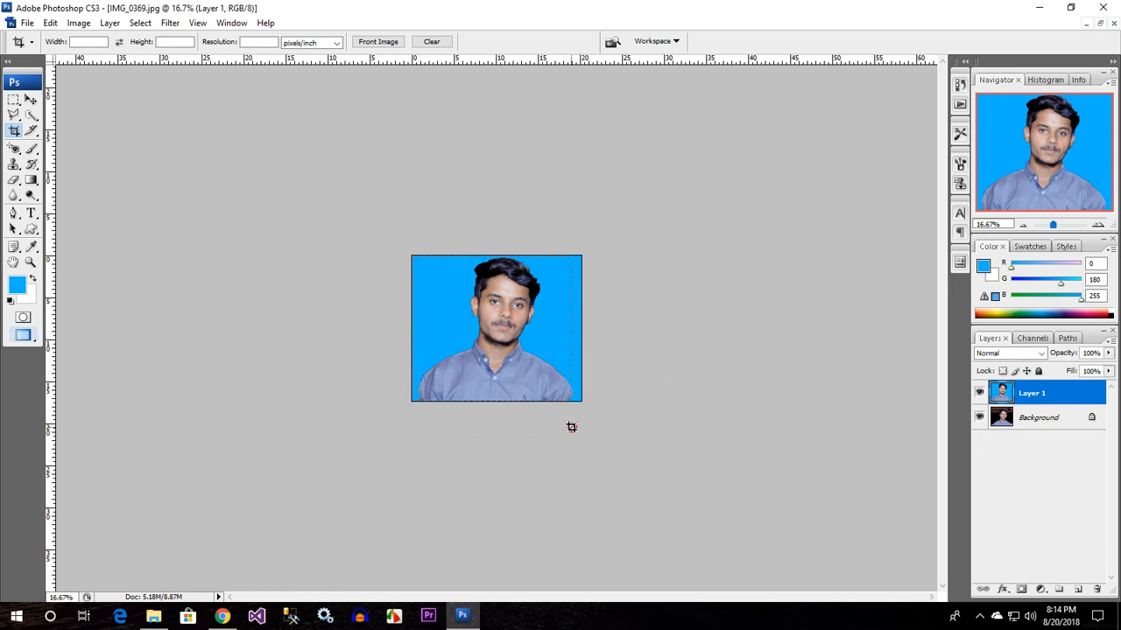
Step: Crop both sides of the image close to the man's shoulders and hide the Background layer
drag(569, 426, 405, 250)
drag(413, 327, 417, 329)
key(Return)
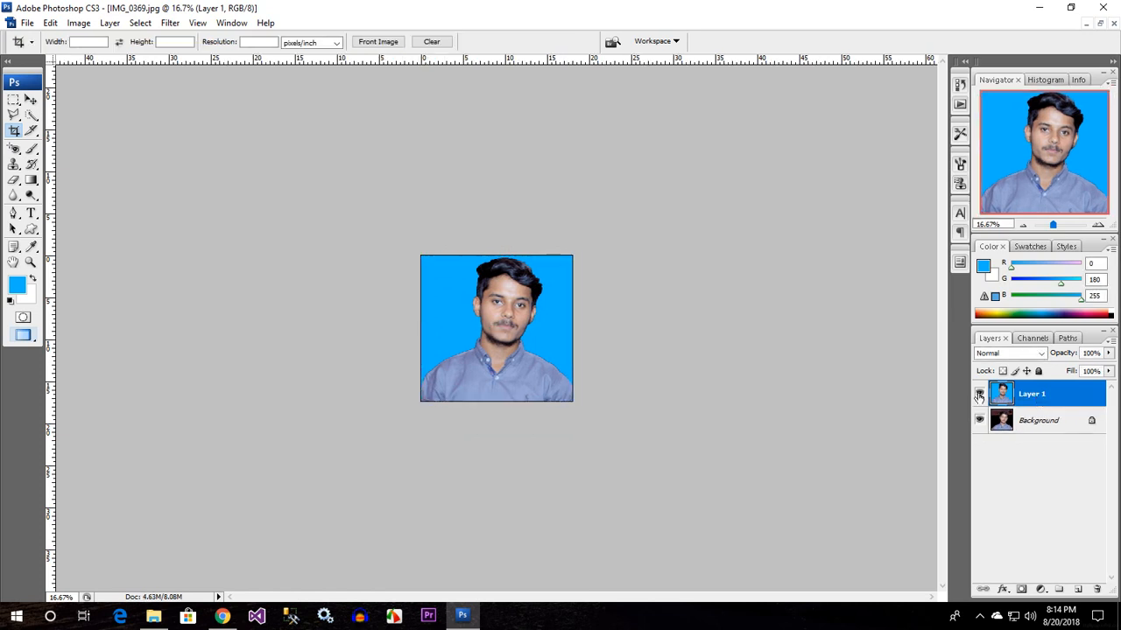
click(979, 421)
Step: Create a new document with the Photo preset in Portrait, 4 x 6 size at 300 pixels/inch
click(24, 23)
click(40, 37)
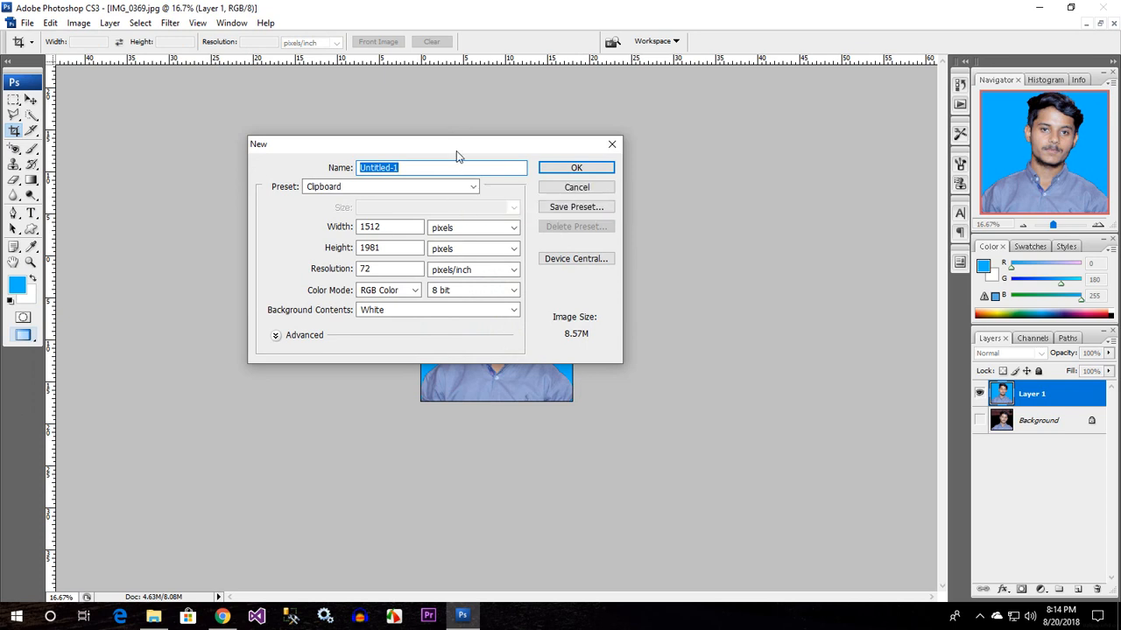
click(474, 186)
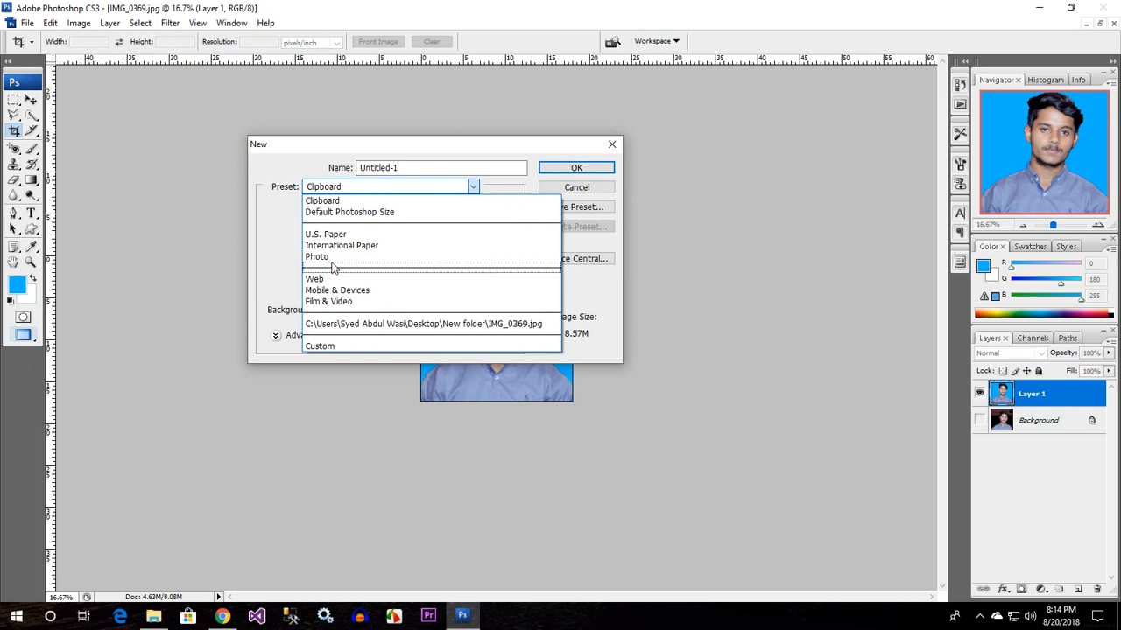
click(332, 263)
click(475, 187)
click(331, 258)
click(510, 209)
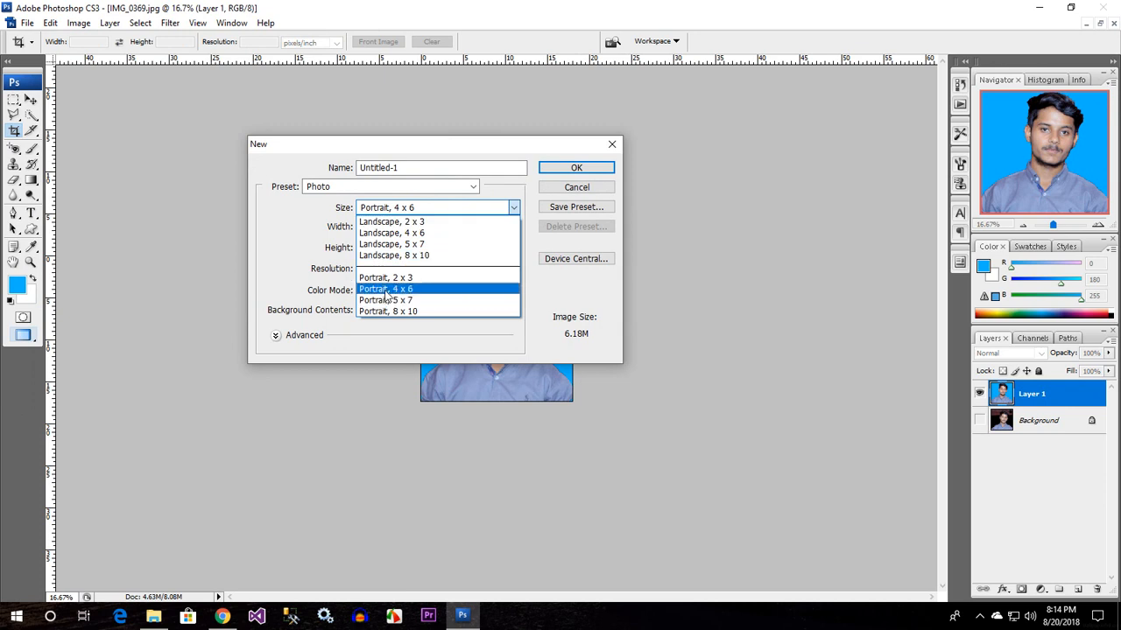
click(382, 290)
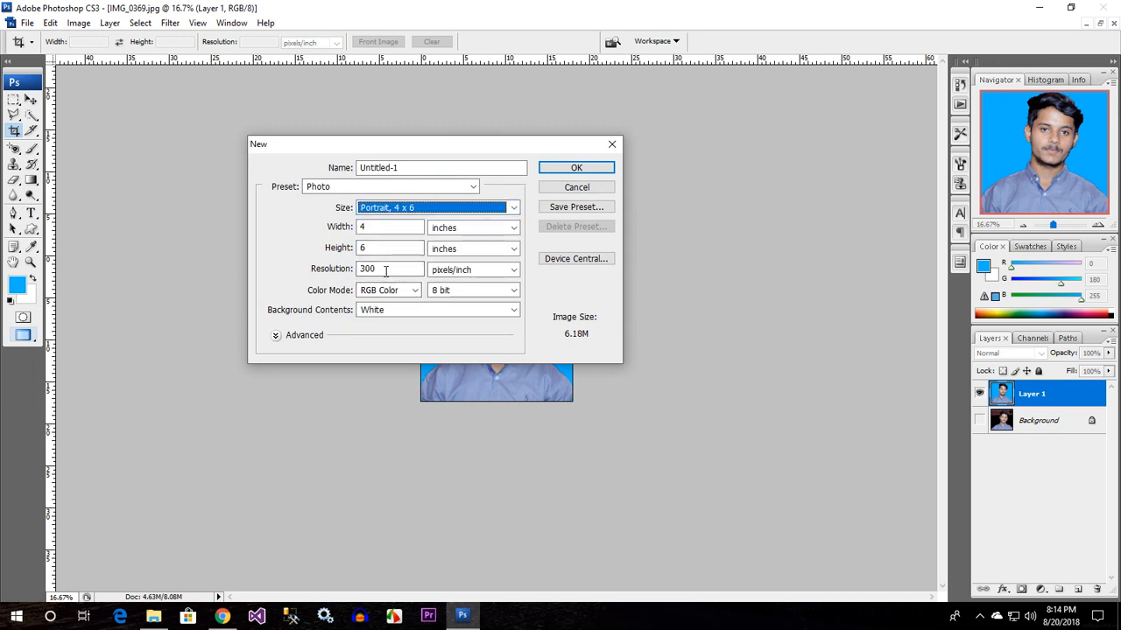
double_click(382, 271)
click(574, 187)
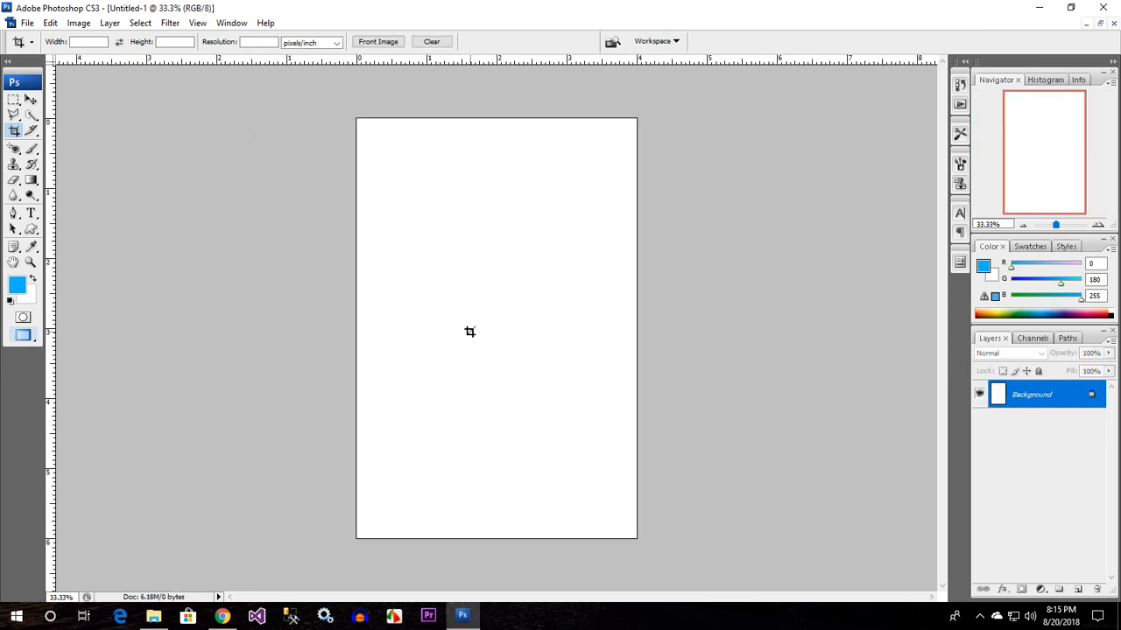
Step: Bring the blue-background portrait into the new 4 x 6 document, centered on the page, and maximize that document
key(v)
click(1099, 23)
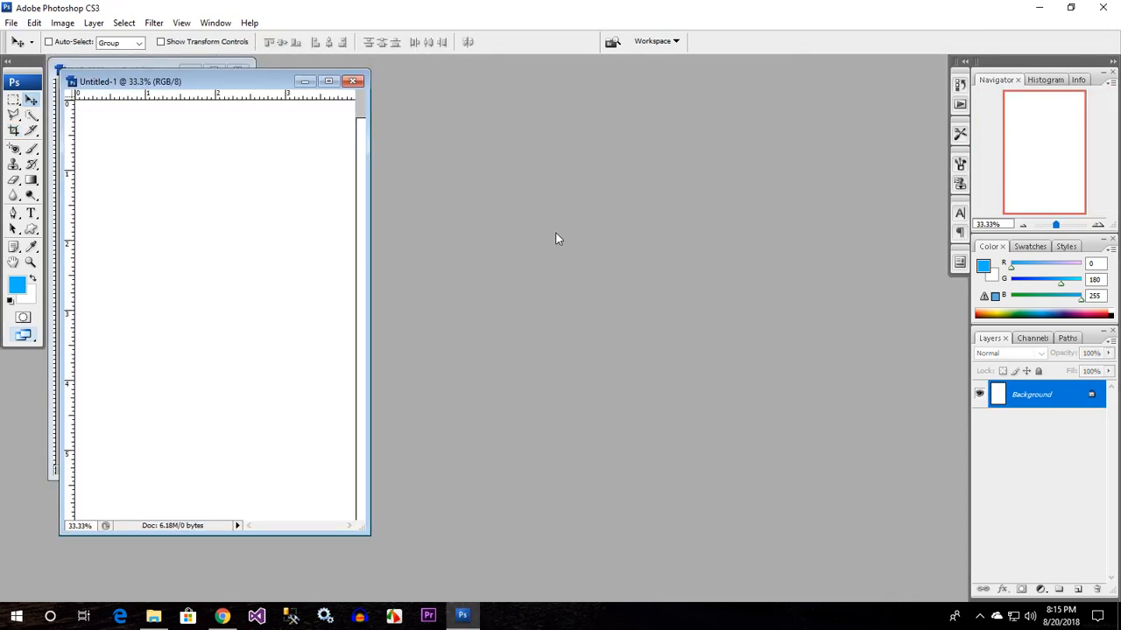
drag(242, 91, 499, 106)
drag(176, 266, 448, 275)
click(587, 99)
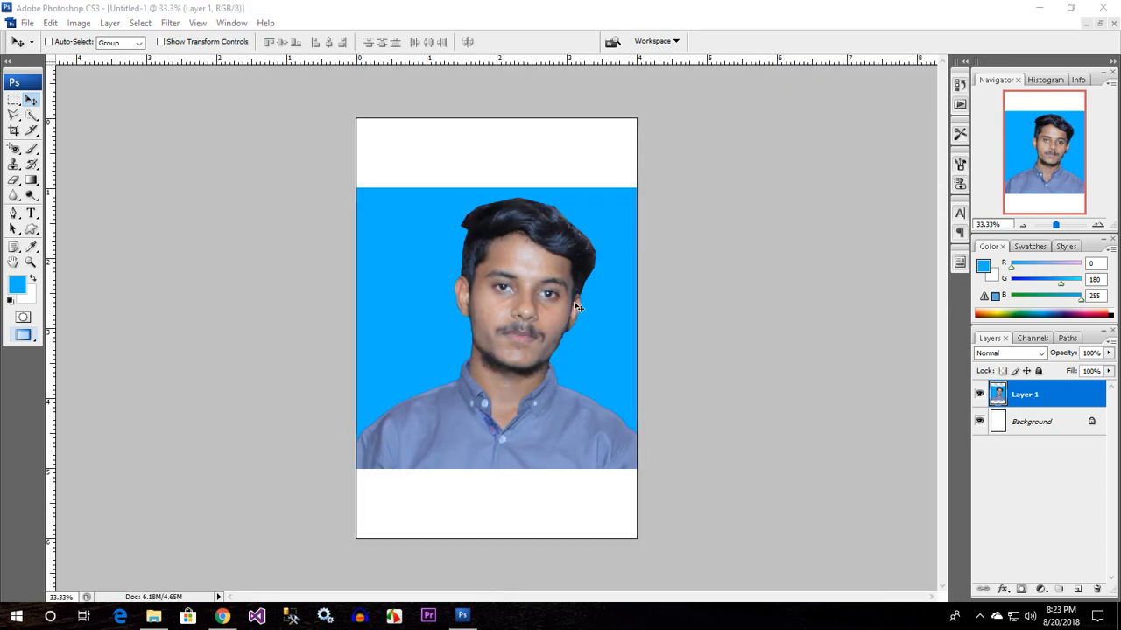
Step: Resize the portrait layer to 1 in wide by 1 in high and move it to the page's top-left corner
click(529, 339)
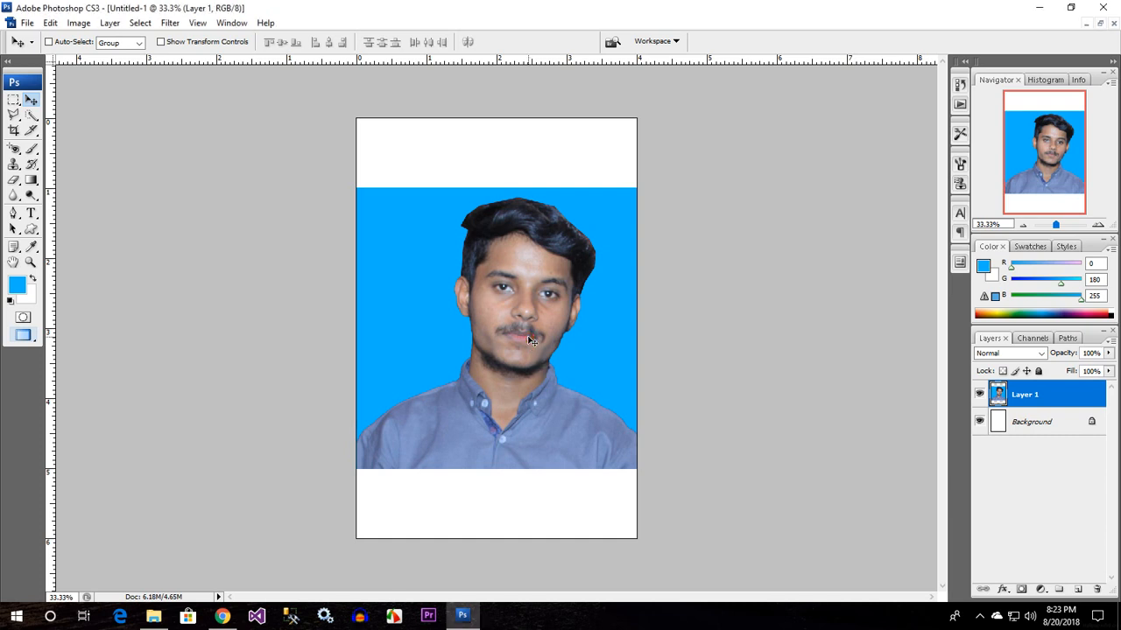
key(ctrl+t)
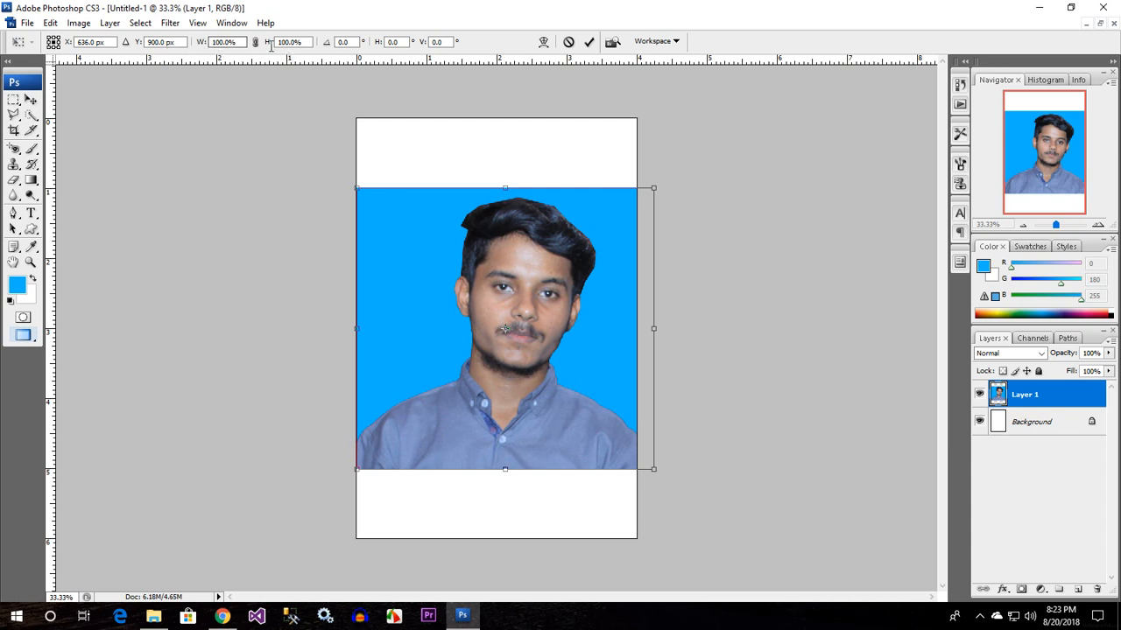
drag(247, 42, 211, 41)
text(1in)
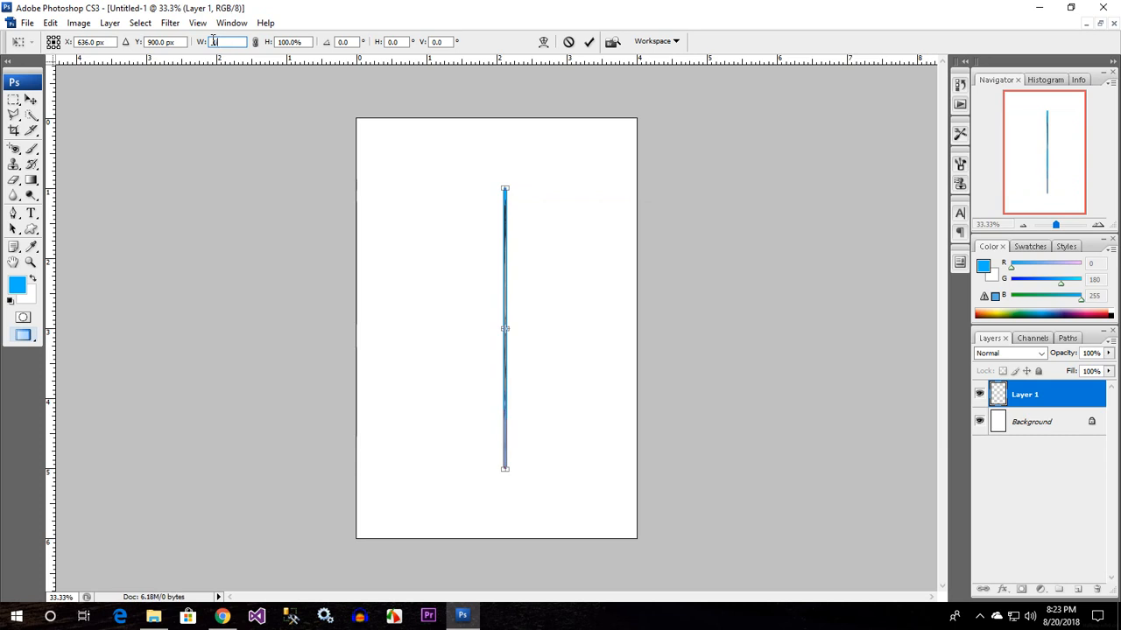
click(278, 42)
text(1in)
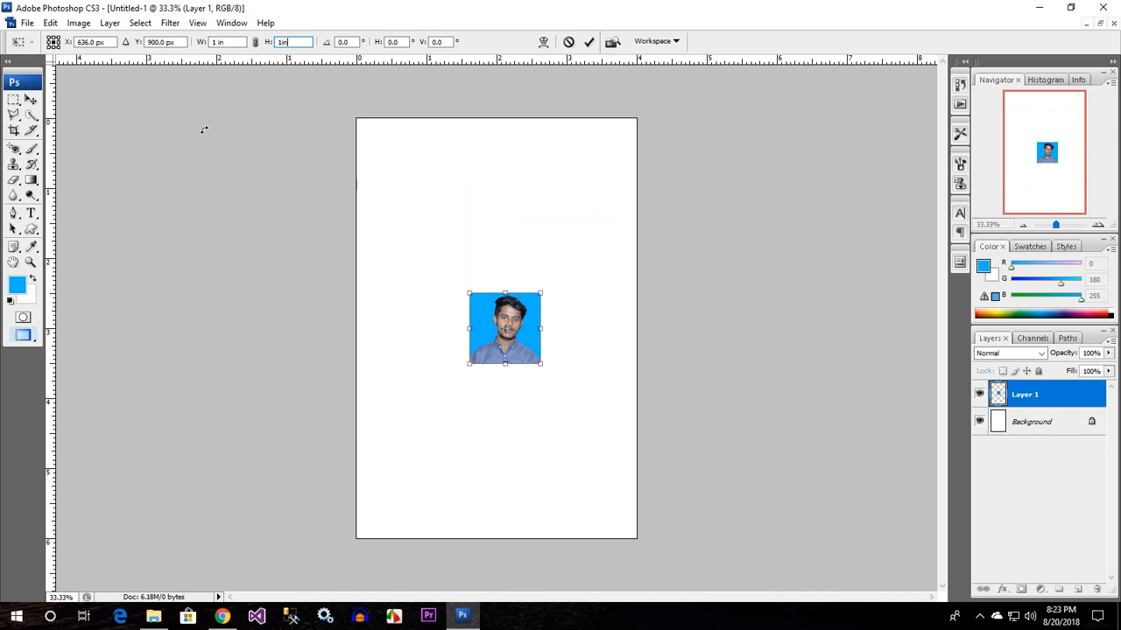
key(Return)
click(30, 100)
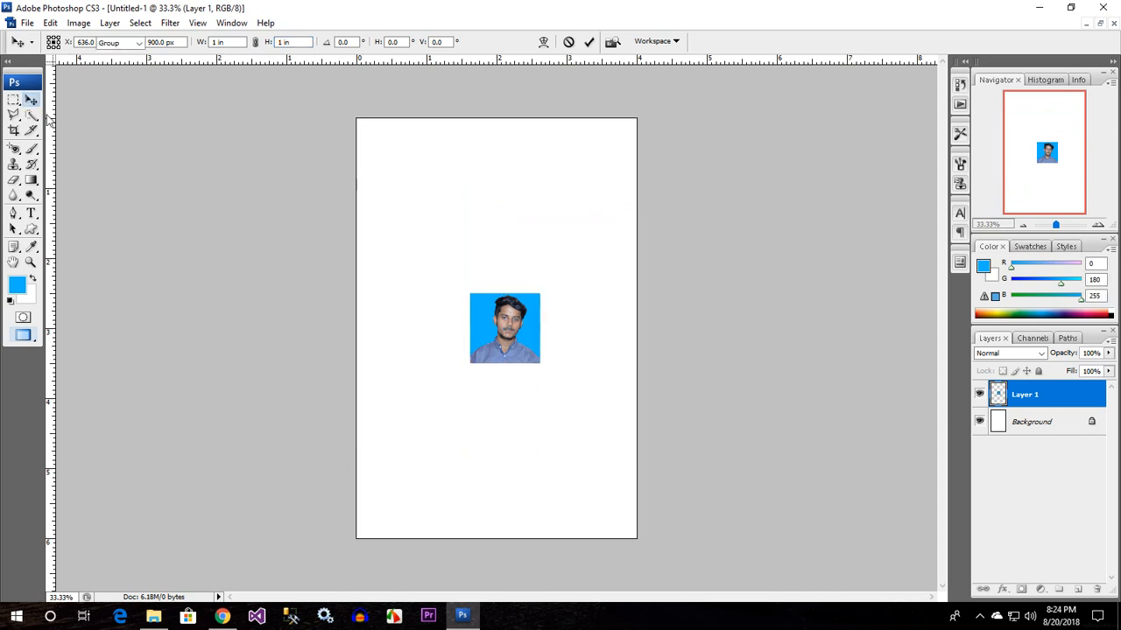
drag(532, 353, 427, 181)
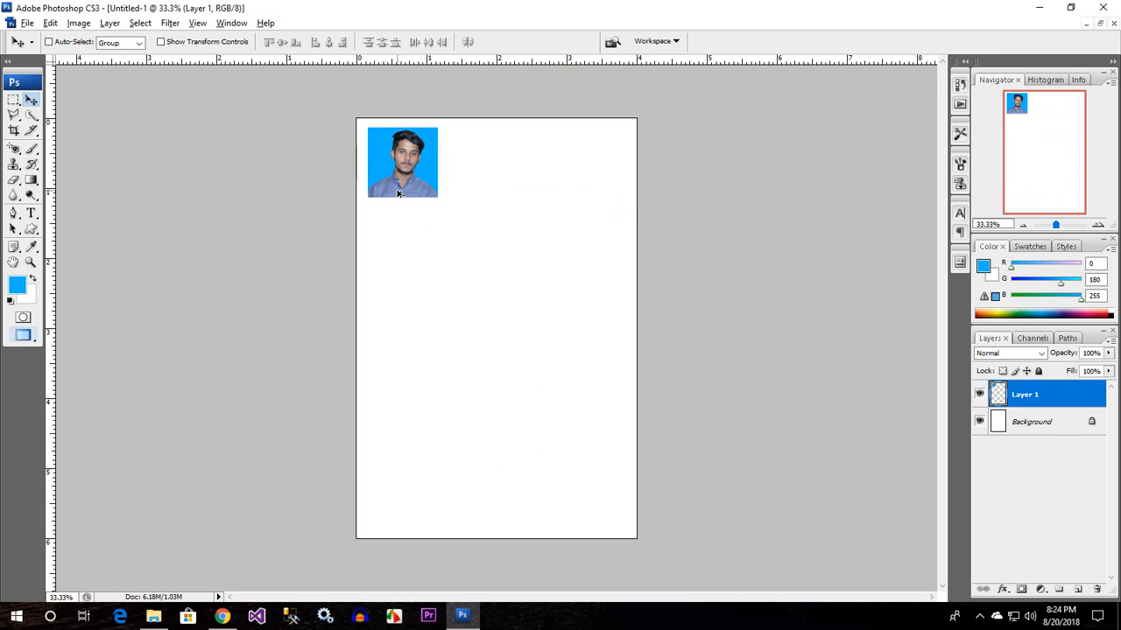
Step: Duplicate the small portrait twice to form a row of three across the page top, and even out the middle copy's spacing
drag(399, 185, 462, 192)
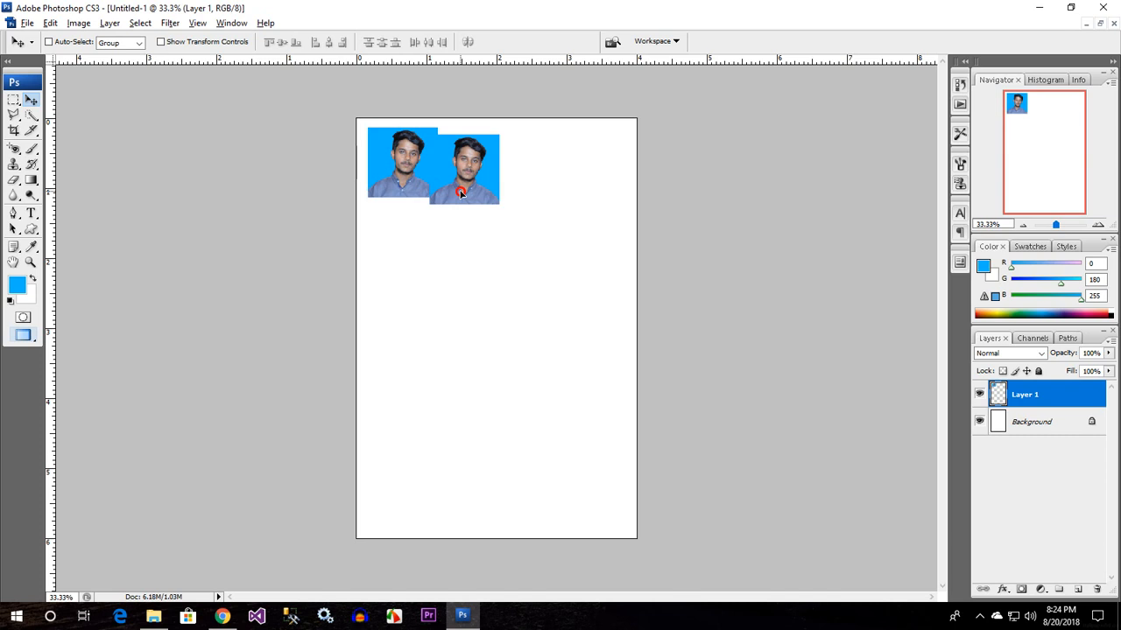
drag(462, 192, 487, 190)
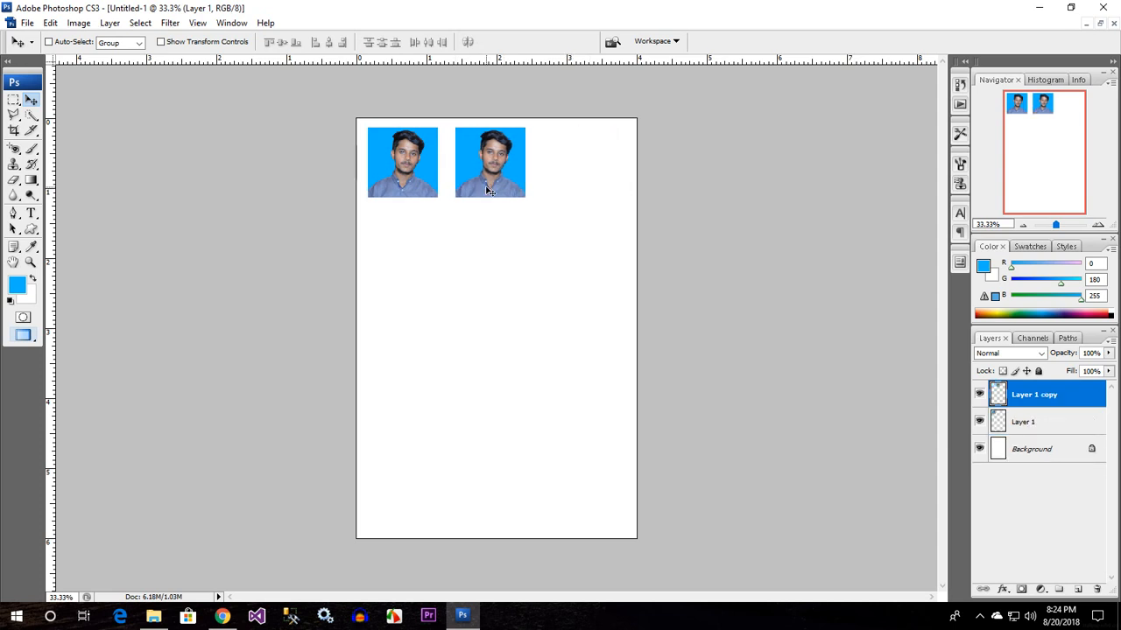
drag(481, 185, 575, 184)
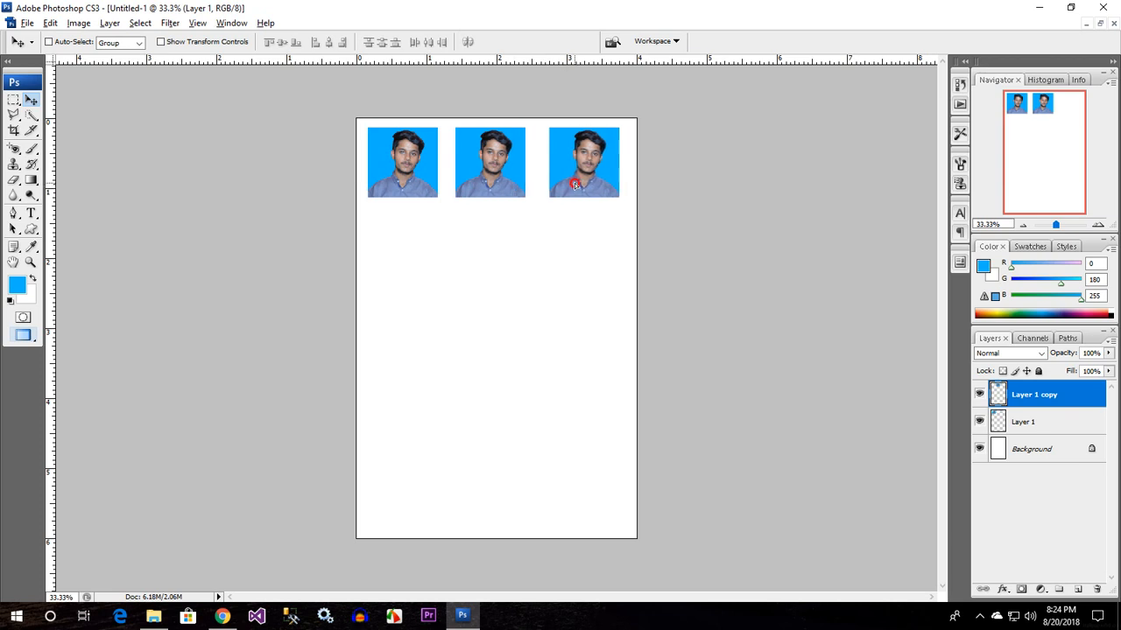
right_click(482, 180)
click(495, 188)
drag(488, 184, 496, 184)
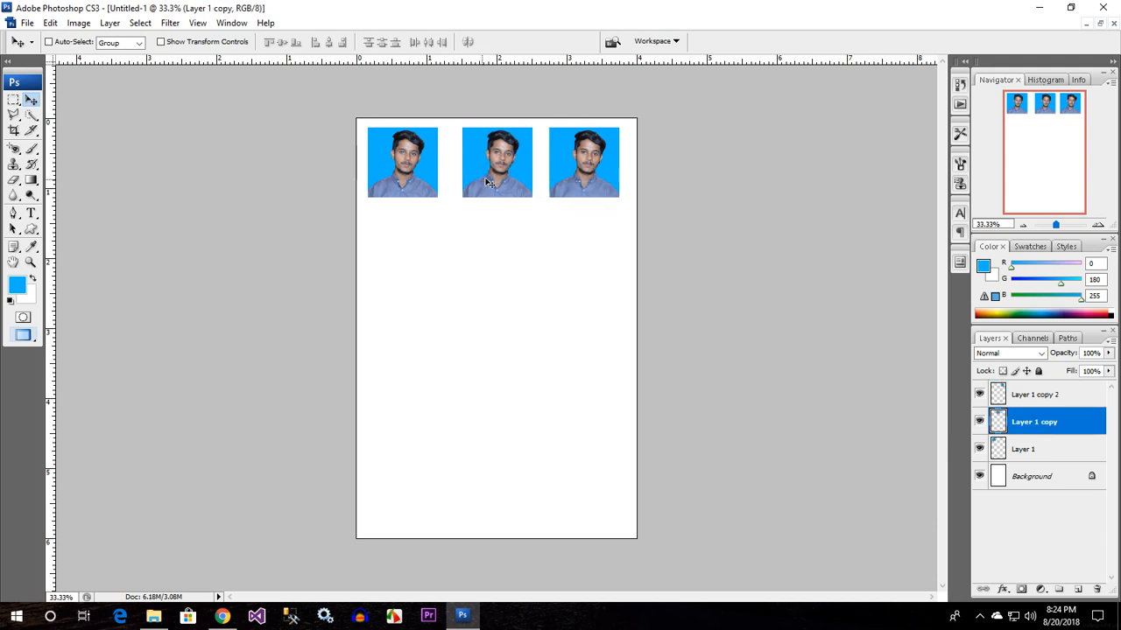
Step: Select all three portrait layers and duplicate the row four times down the page to make five rows
right_click(411, 183)
click(422, 181)
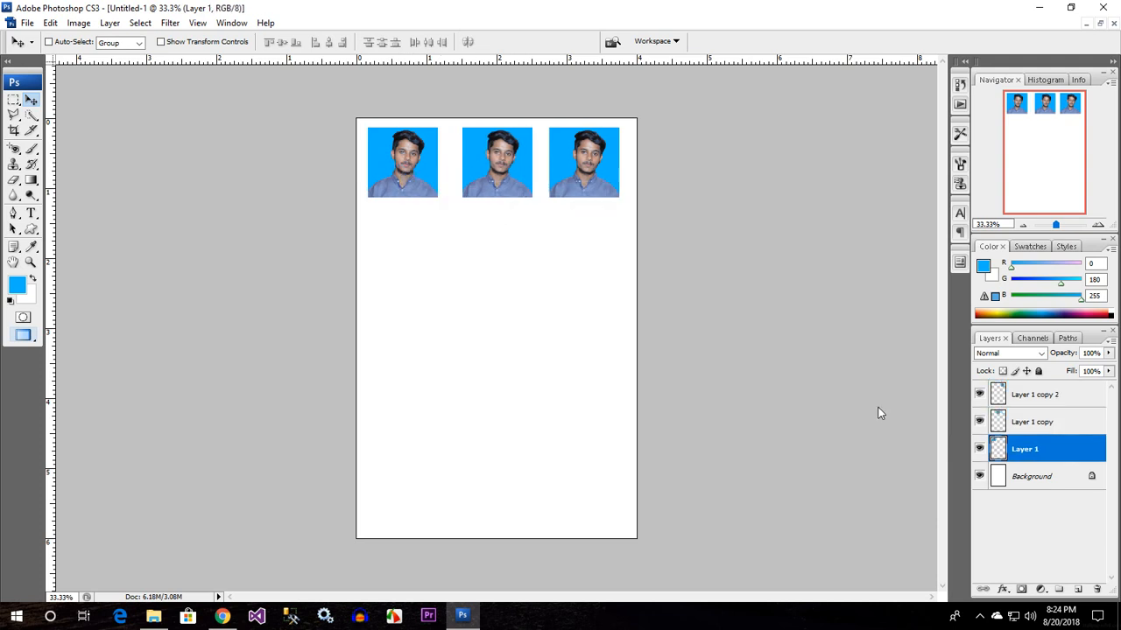
right_click(492, 166)
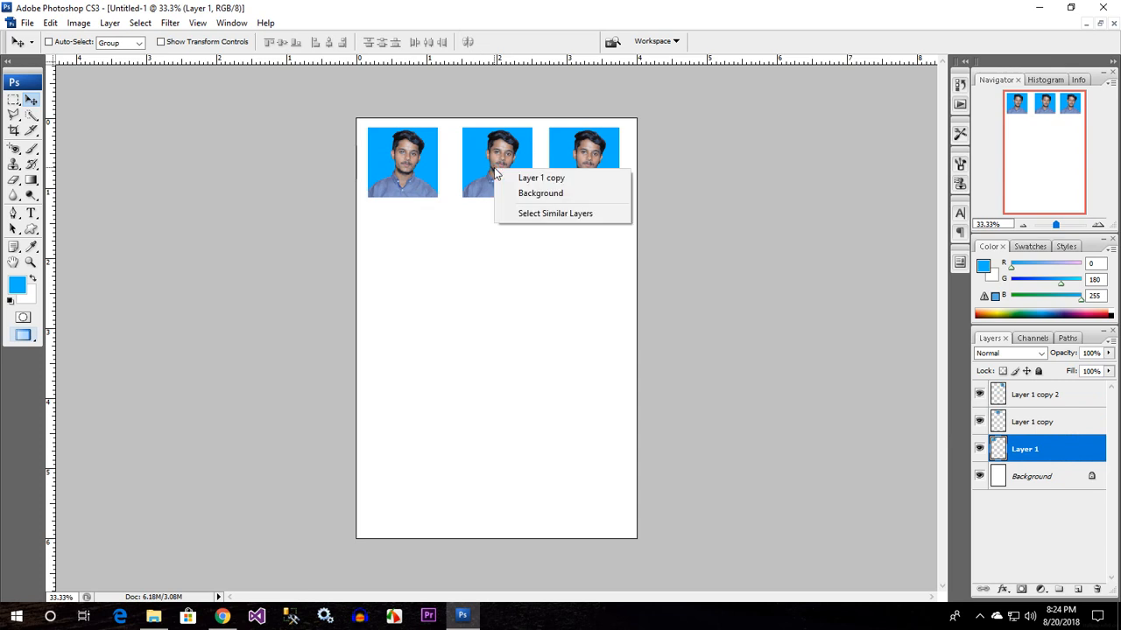
click(578, 178)
right_click(582, 173)
shift+click(601, 182)
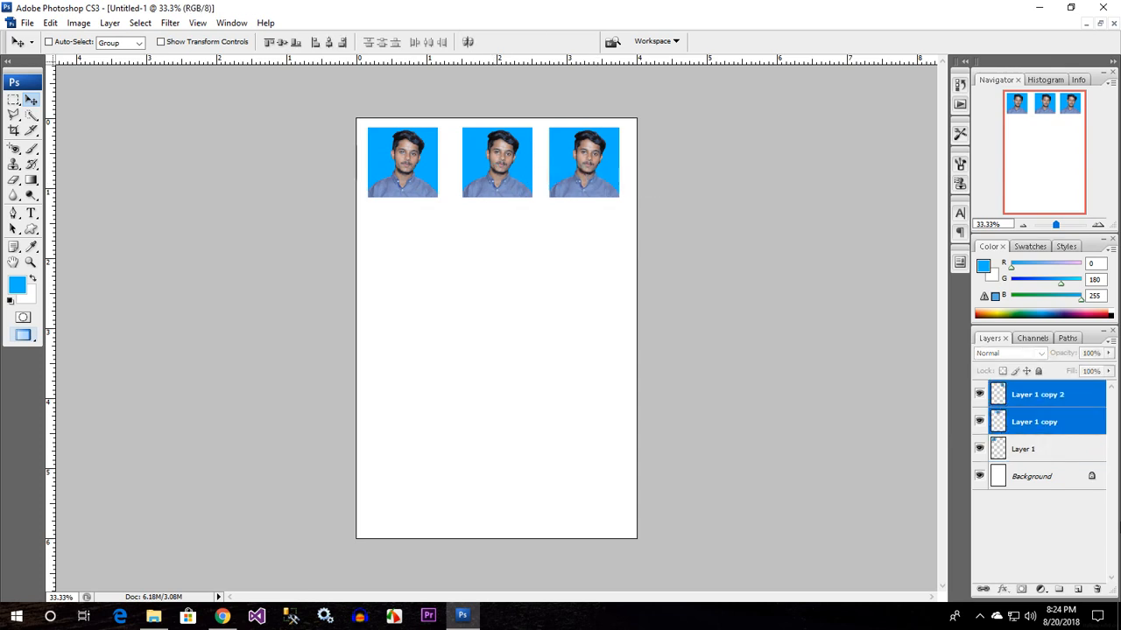
shift+click(1042, 448)
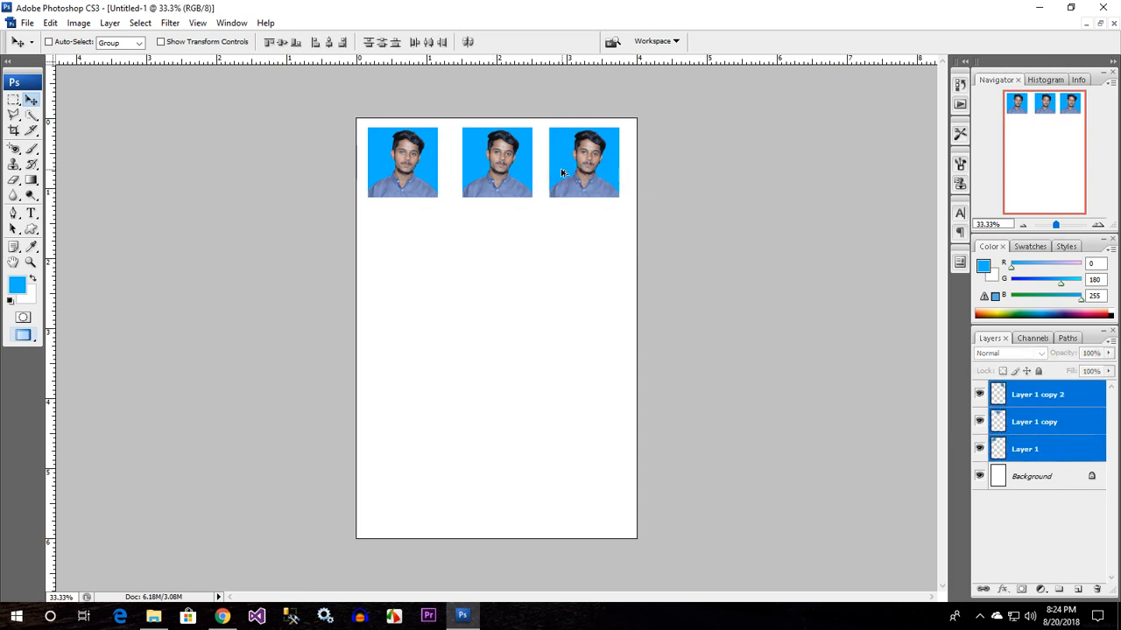
drag(567, 163, 588, 450)
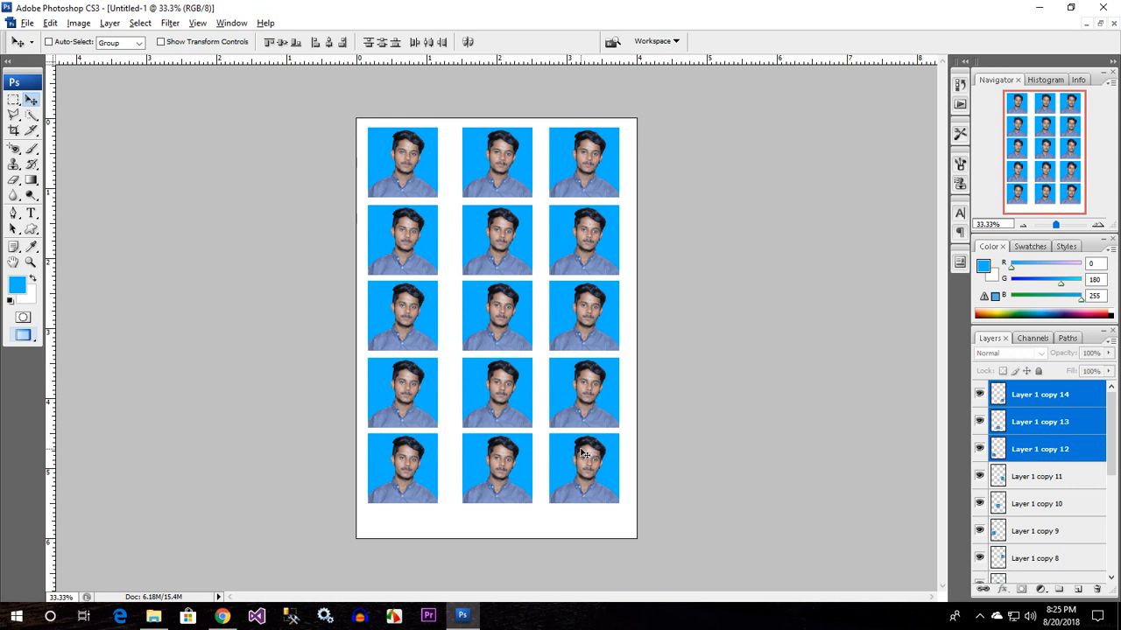
Step: Save the photo sheet in JPEG format as Untitled-1.jpg in New folder, replacing the existing file and accepting the JPEG options
key(ctrl+shift+s)
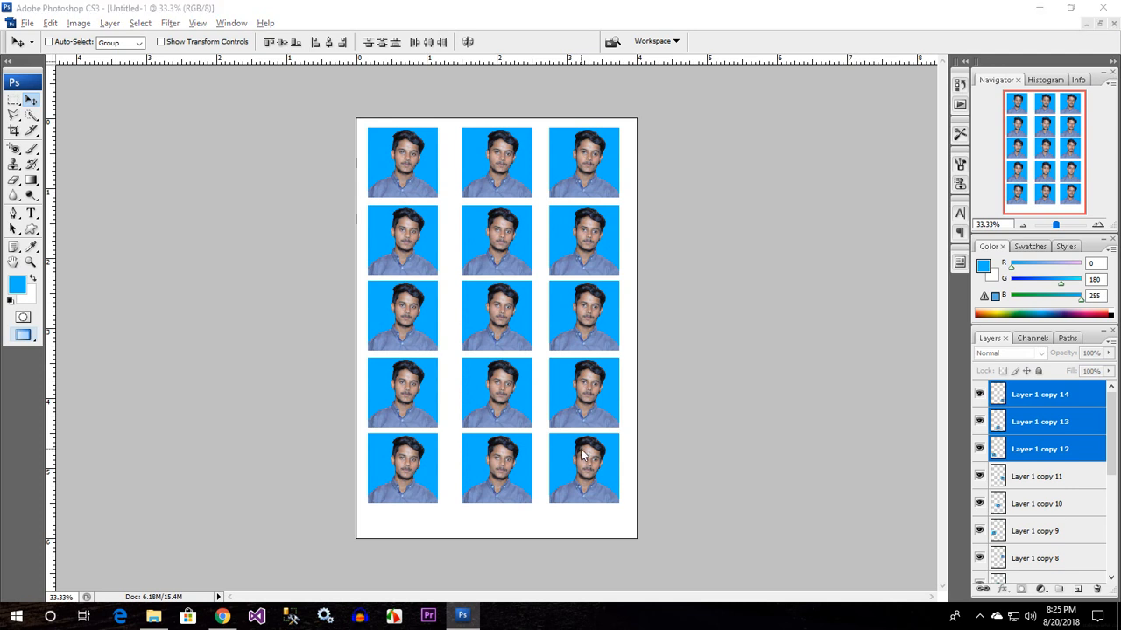
drag(372, 175, 453, 108)
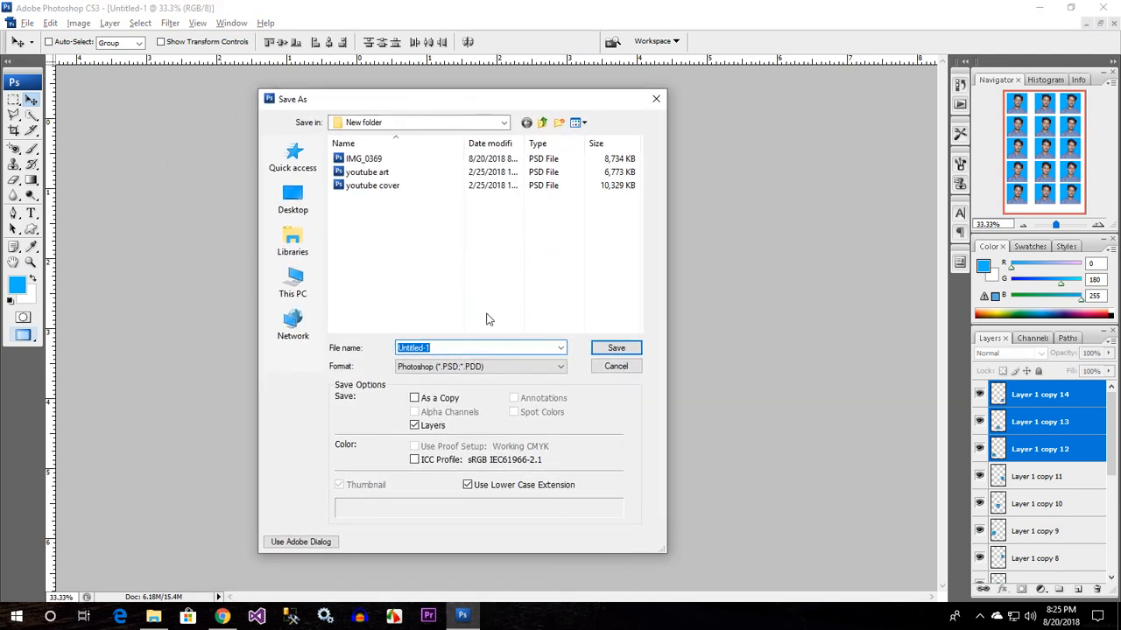
click(445, 366)
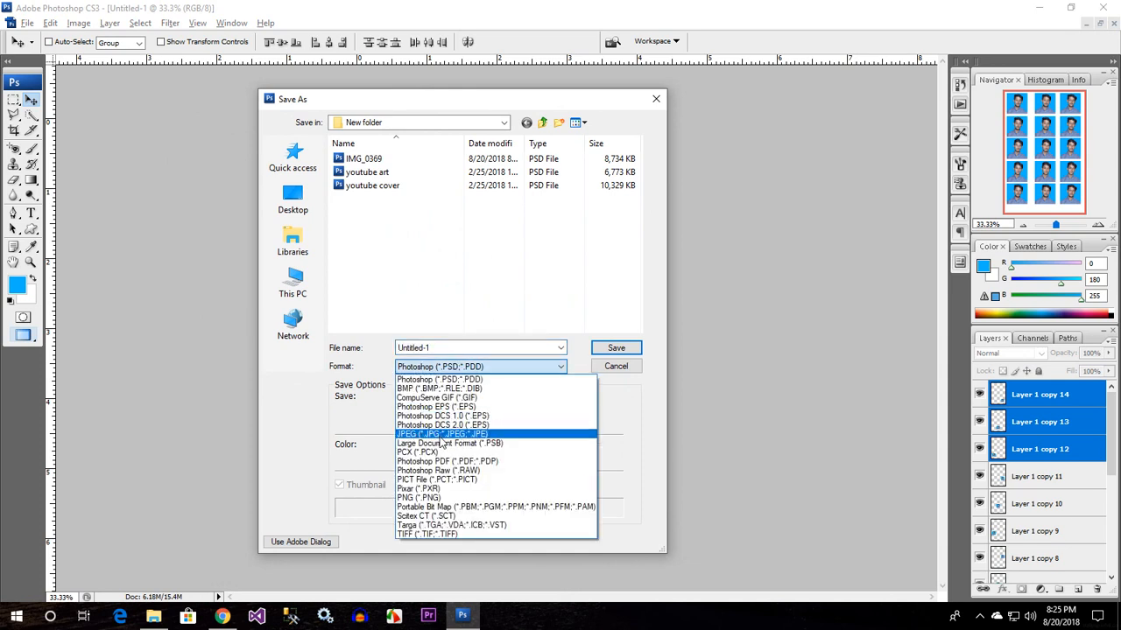
click(442, 431)
click(601, 348)
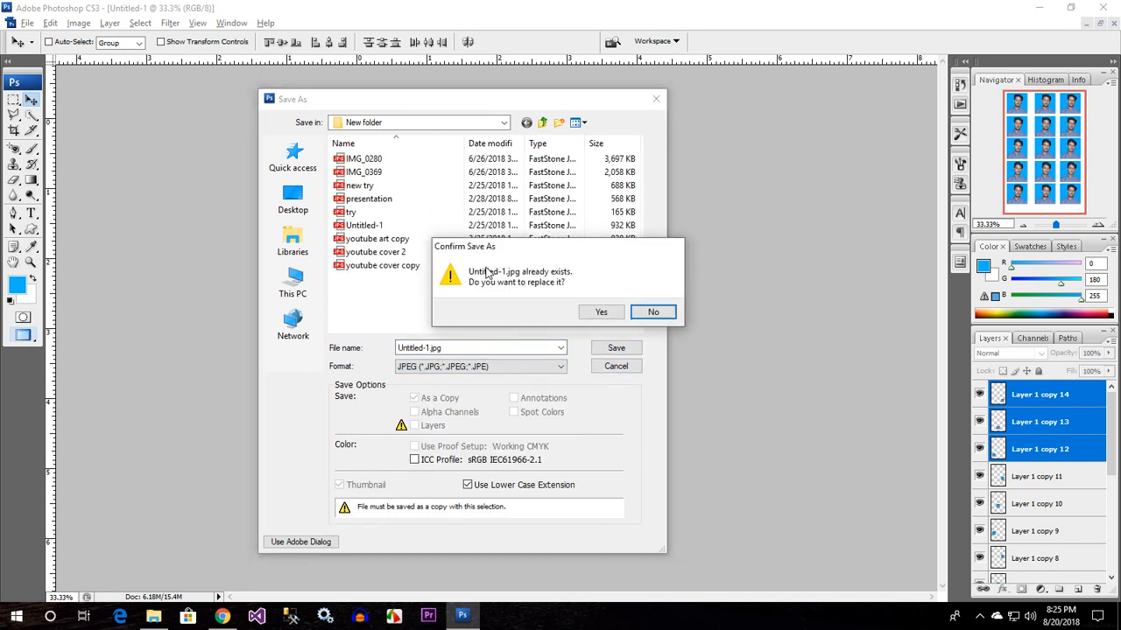
click(593, 310)
click(528, 189)
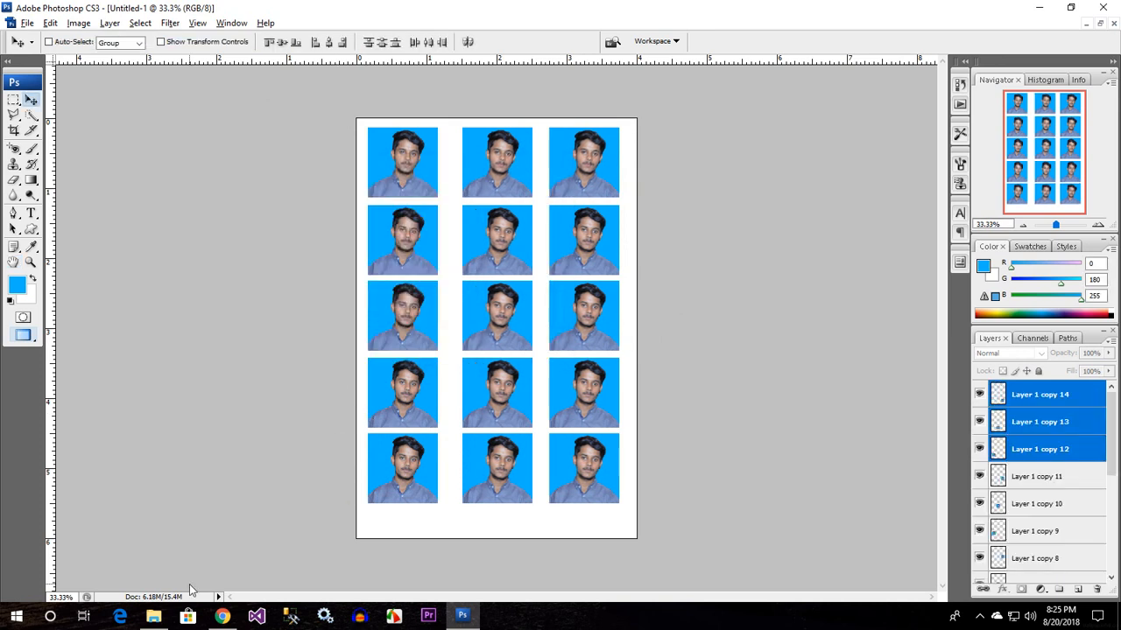
Step: Switch to File Explorer and open the saved Untitled-1 image in FastStone Image Viewer, dismissing the prompt for opening the PSD file
click(154, 615)
click(318, 204)
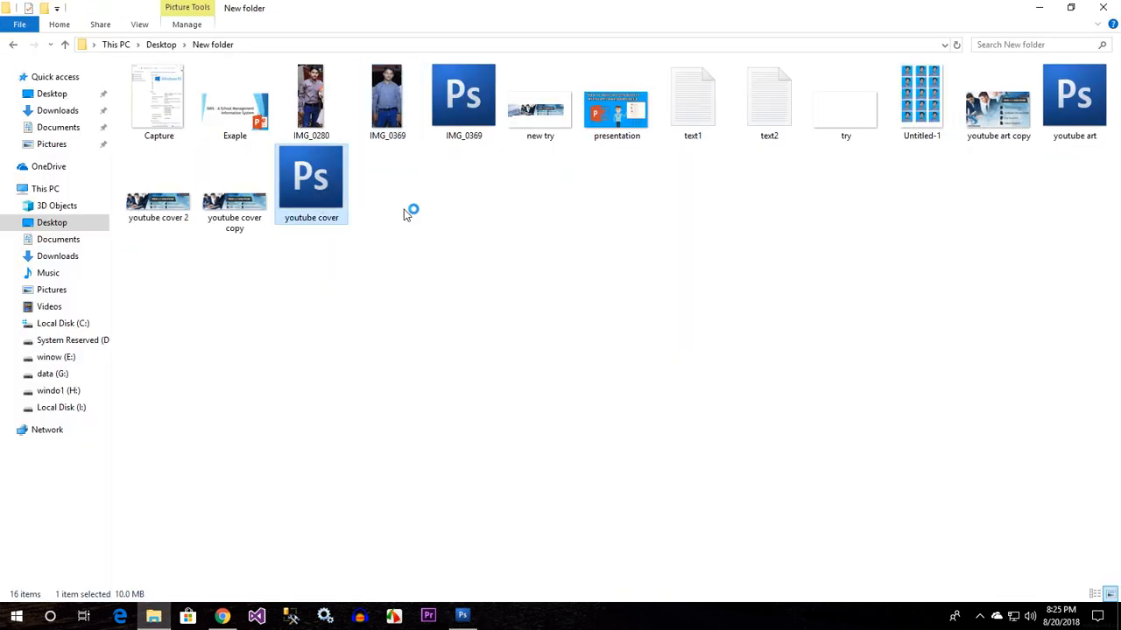
double_click(937, 116)
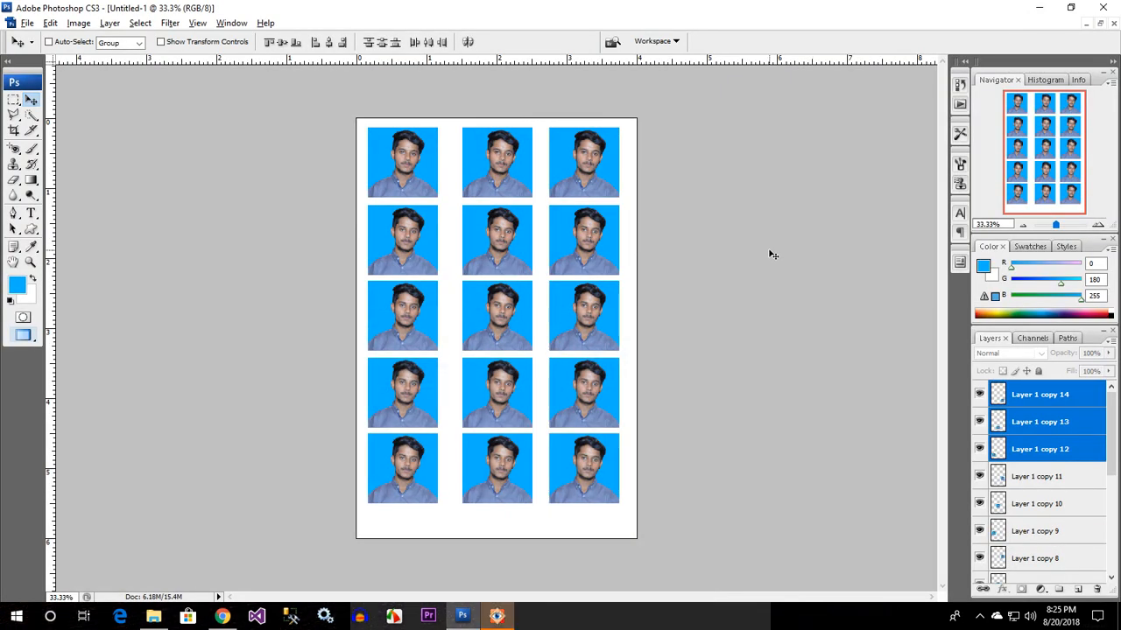
click(505, 616)
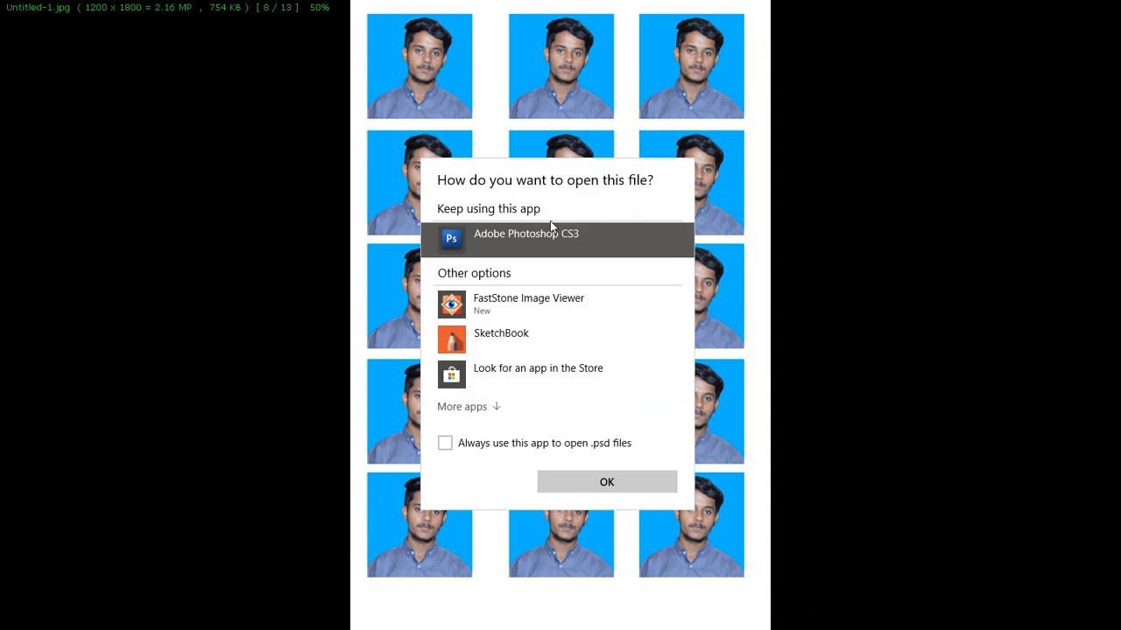
click(766, 208)
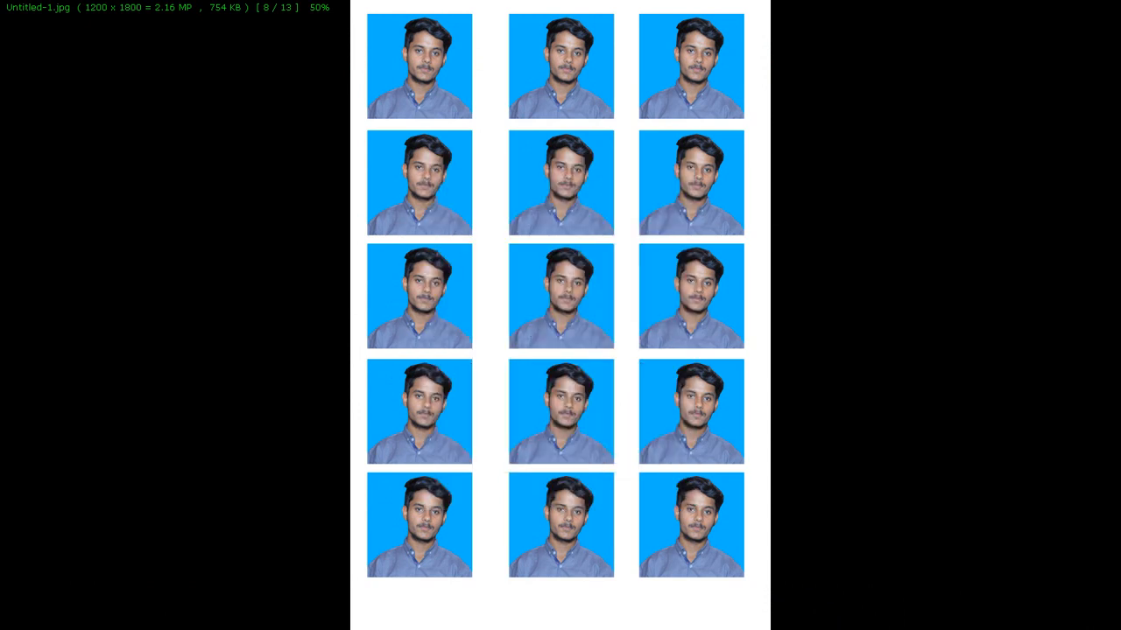